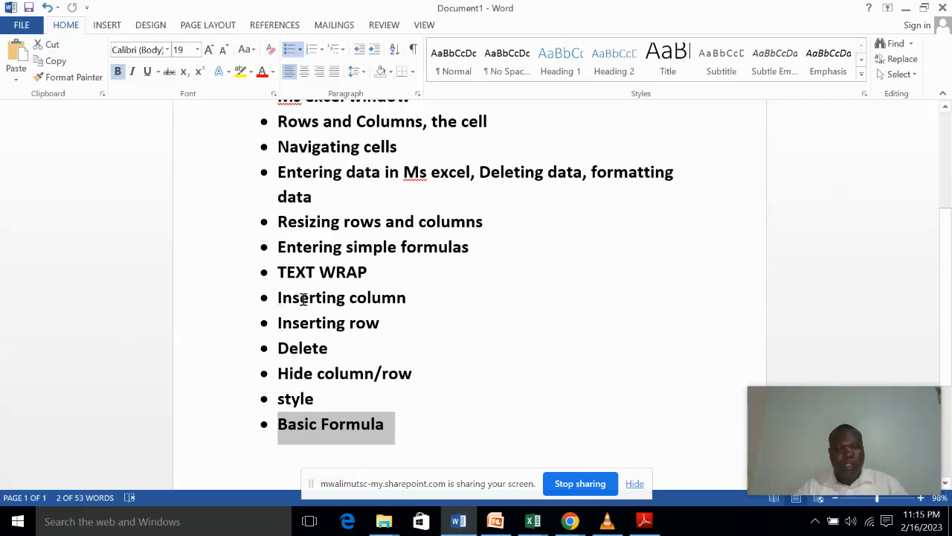
- Switch to the spreadsheet1 workbook in Excel and shorten the headers in B2 and C2 to NAME and MATH
mouse_move(537, 525)
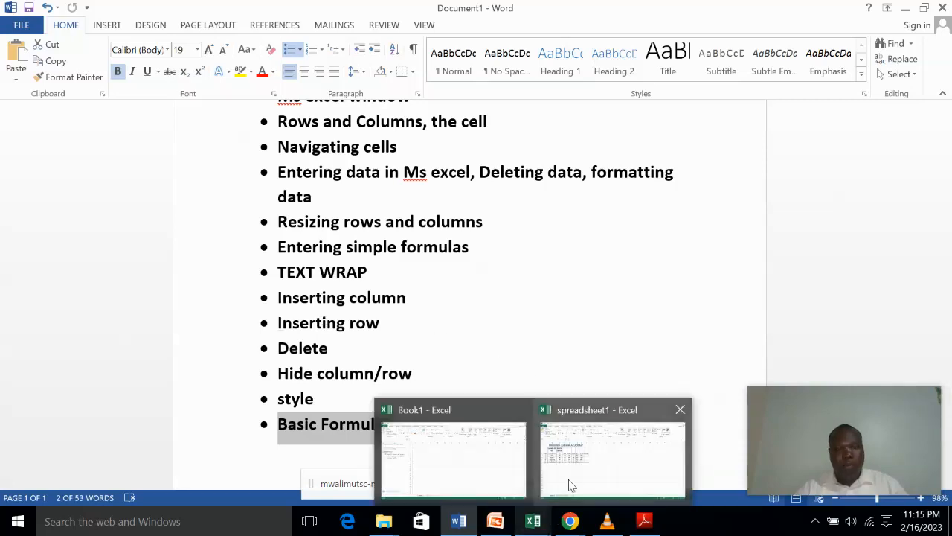
left_click(577, 491)
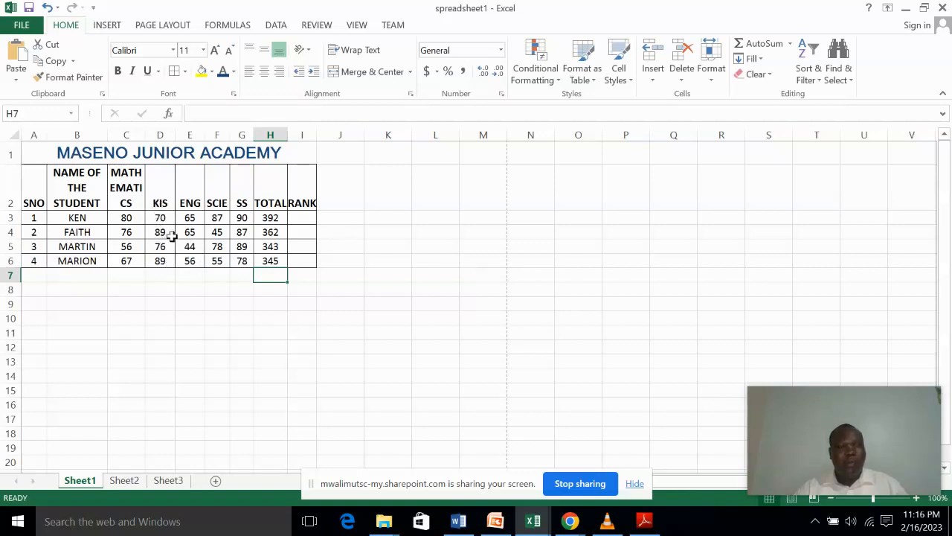
left_click(86, 191)
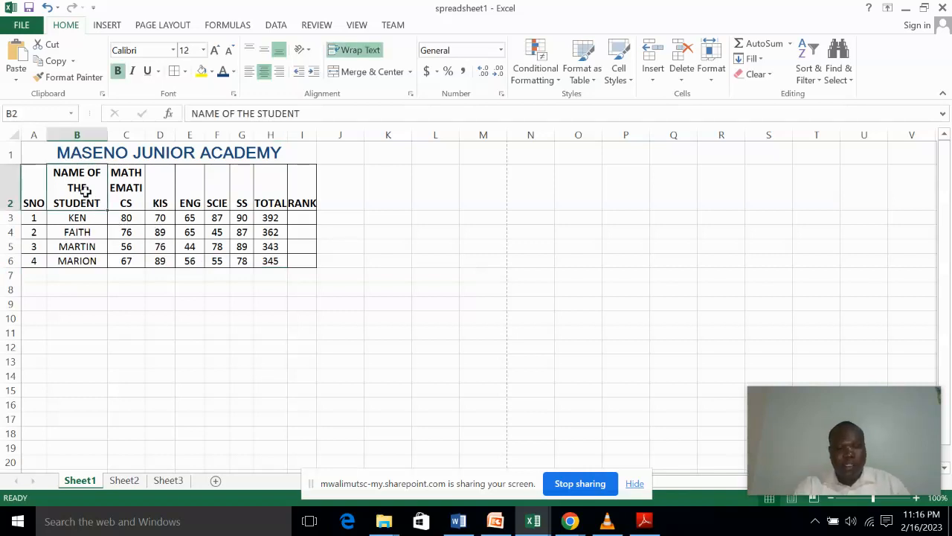
type("NAME")
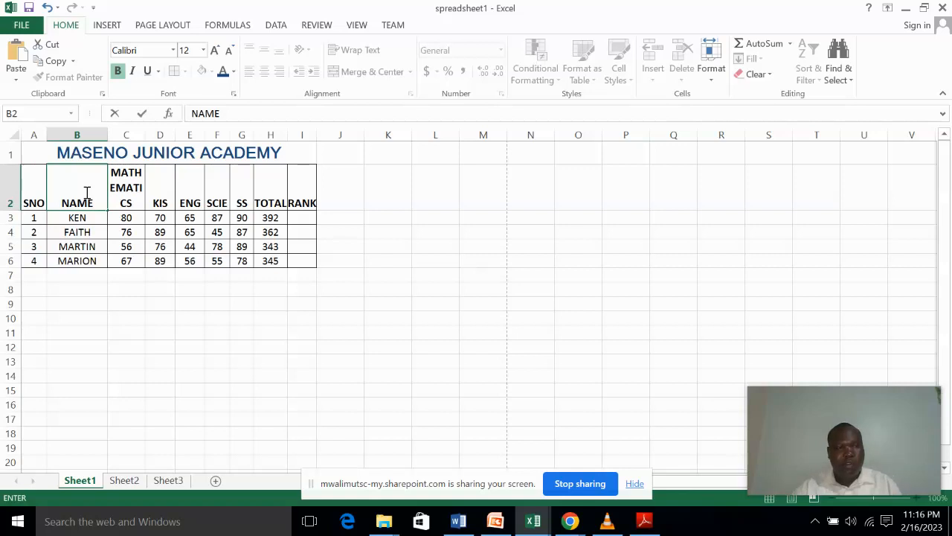
left_click(117, 194)
type("MATH")
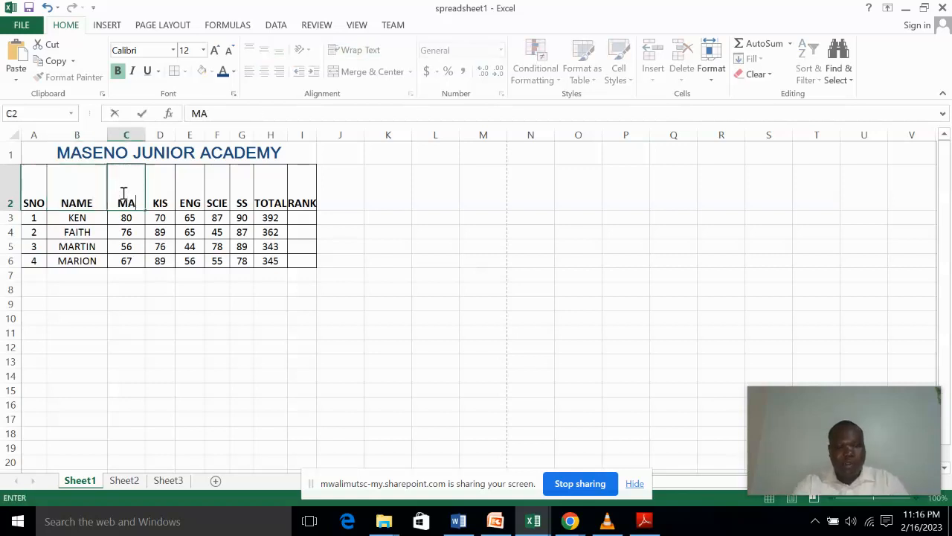
left_click(182, 299)
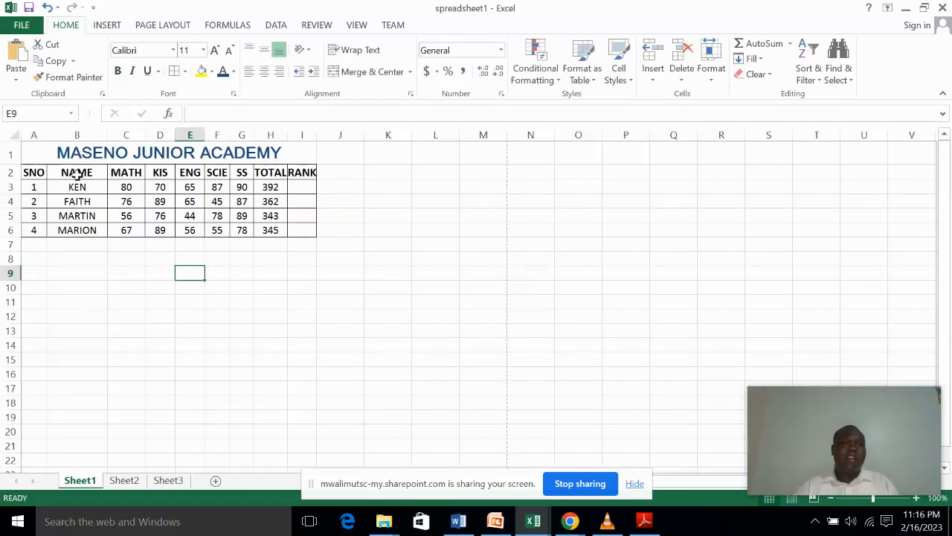
- Extend the header in cell B2 to read NAME OF THE STUDENT
left_click(79, 174)
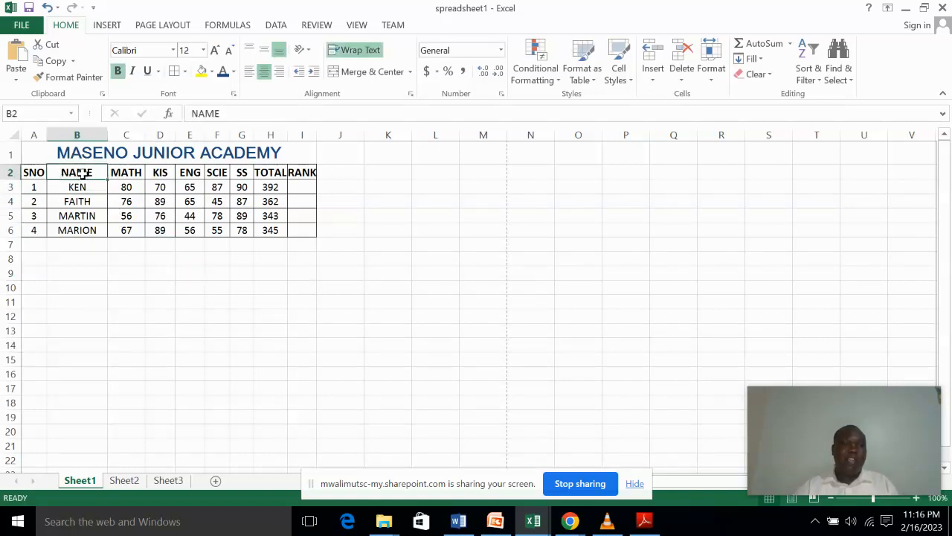
double_click(82, 173)
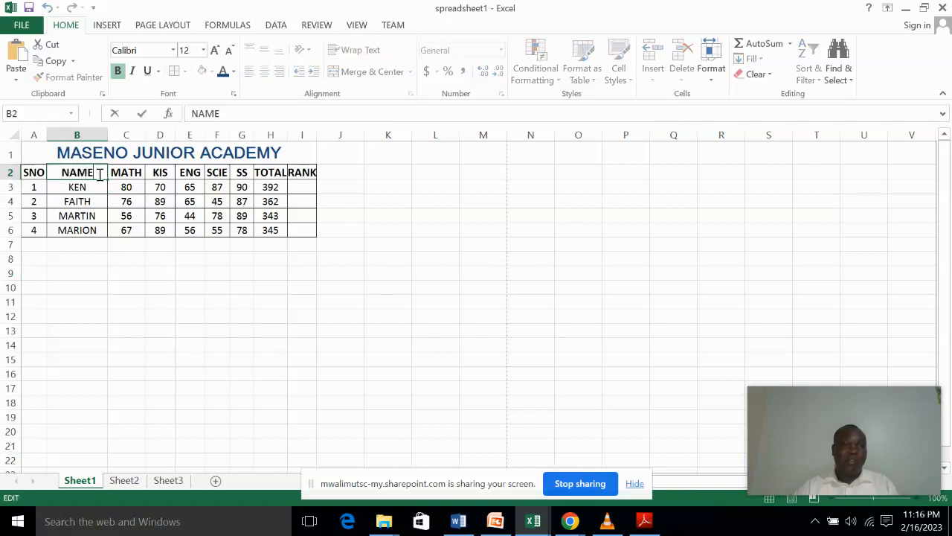
type("OF THE")
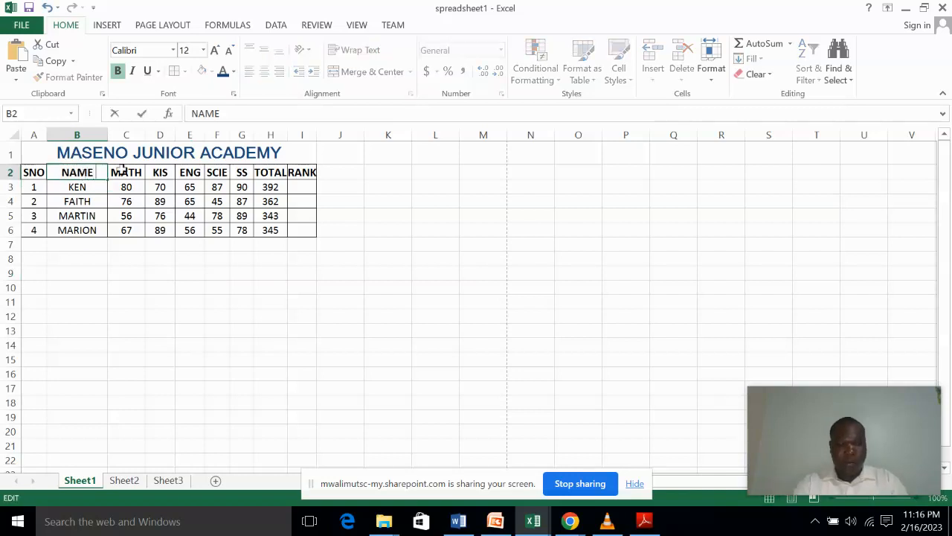
type(" STUDENT")
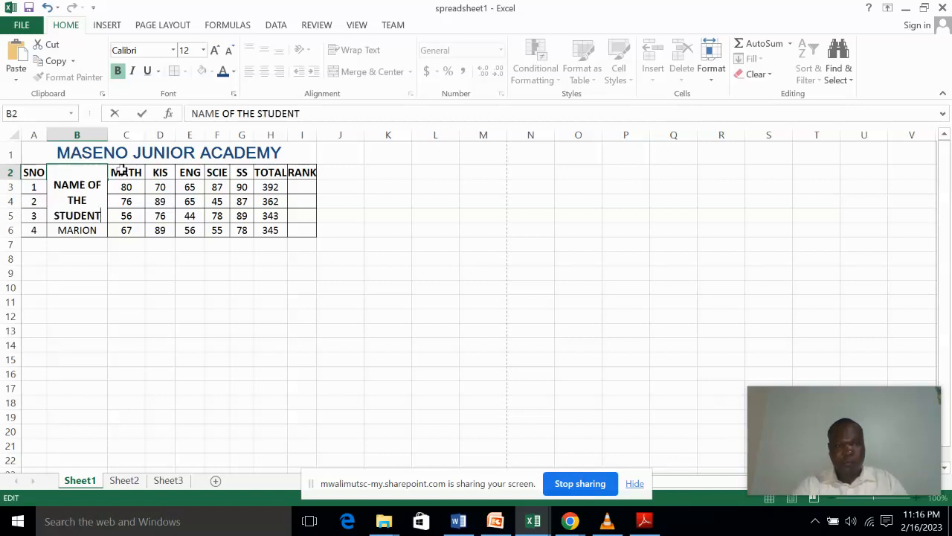
left_click(161, 250)
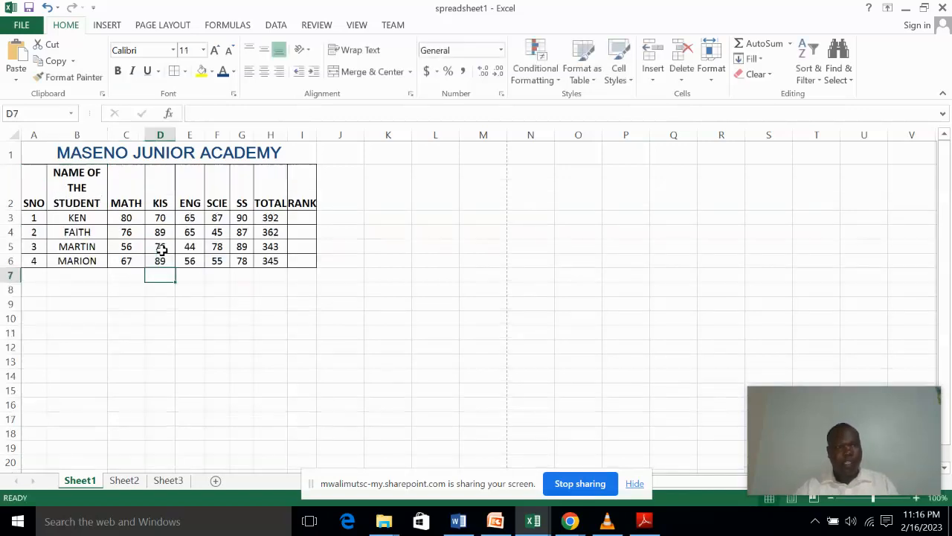
- Turn off text wrapping for the NAME OF THE STUDENT header in B2
left_click(73, 184)
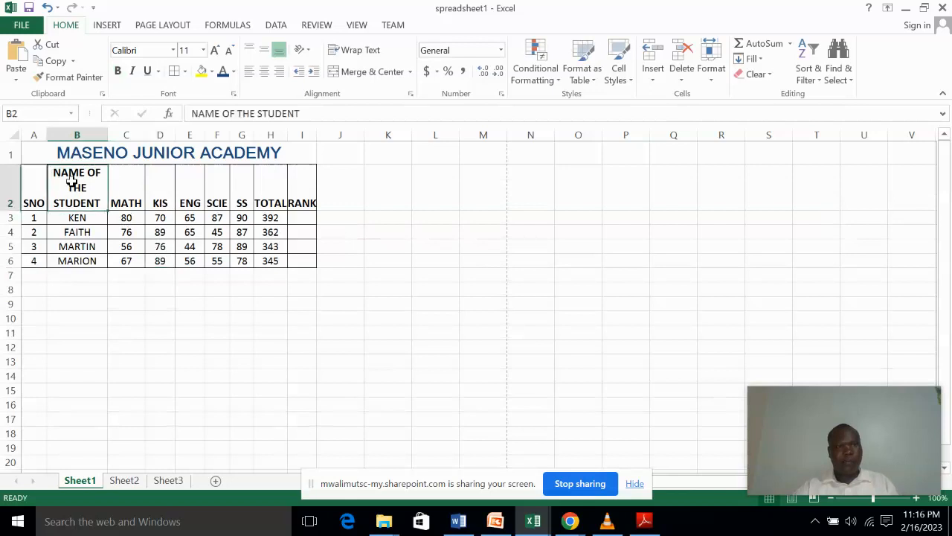
left_click(372, 51)
left_click(398, 261)
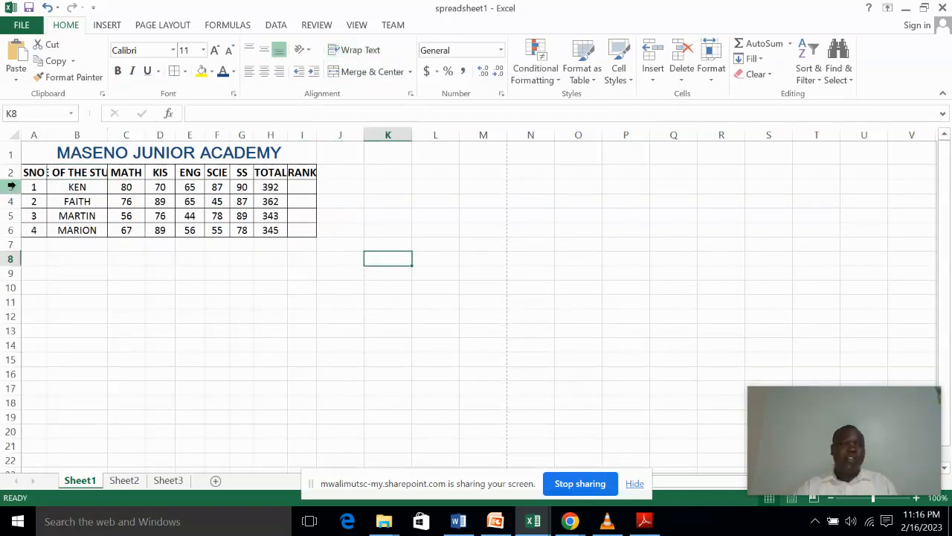
- Turn on Wrap Text for header cell B2 so the full heading fits within its column
left_click(74, 175)
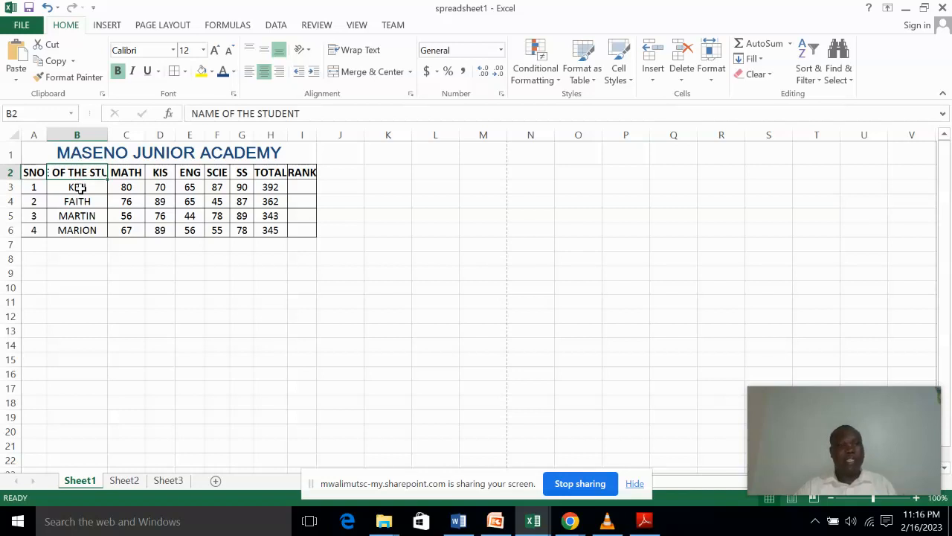
left_click(78, 186)
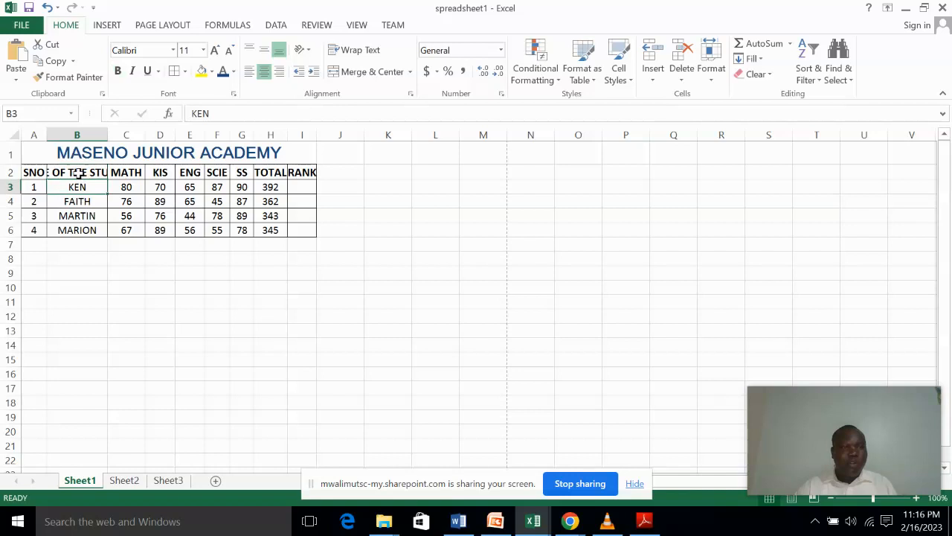
left_click(78, 203)
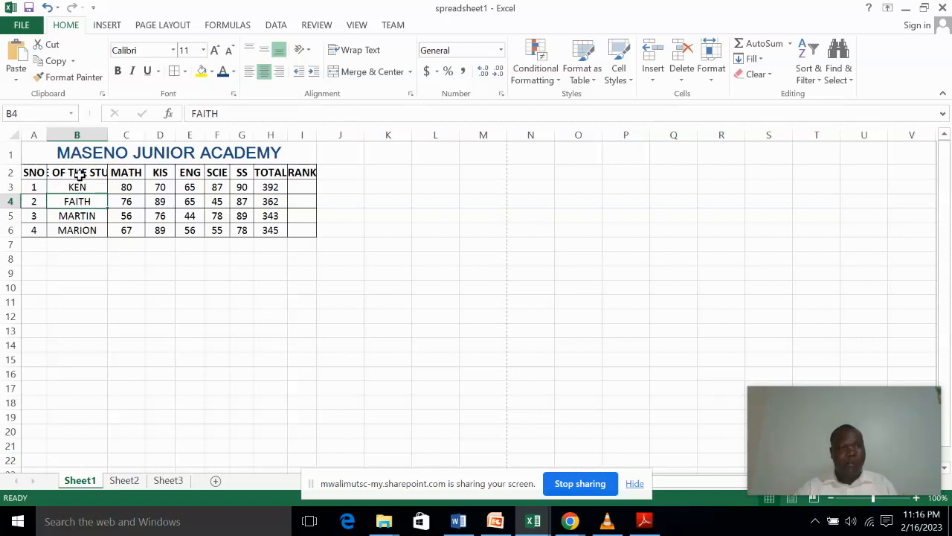
left_click(79, 174)
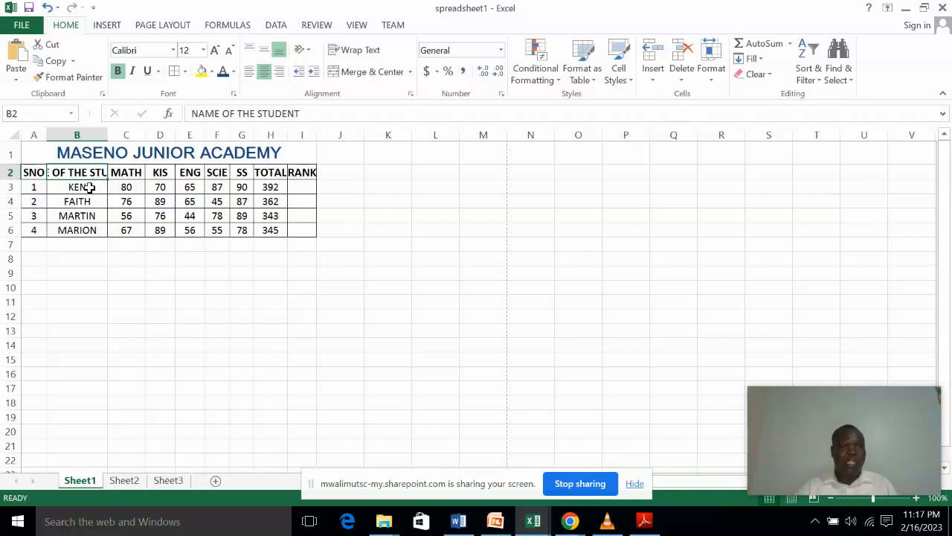
left_click(88, 187)
left_click(89, 173)
left_click(355, 50)
left_click(480, 275)
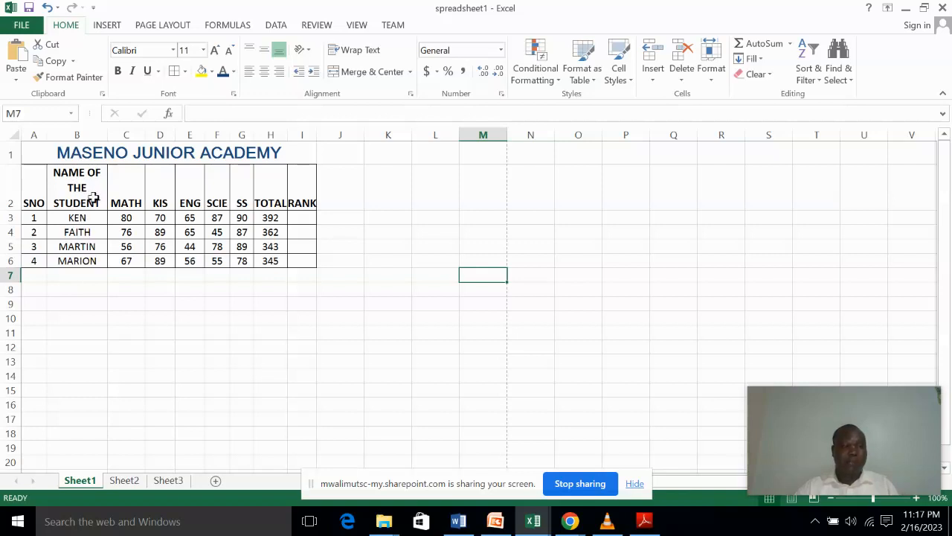
- Enter the sample text DATA MANIPULATION AND ANALYSIS in cell C9 below the table
left_click(128, 305)
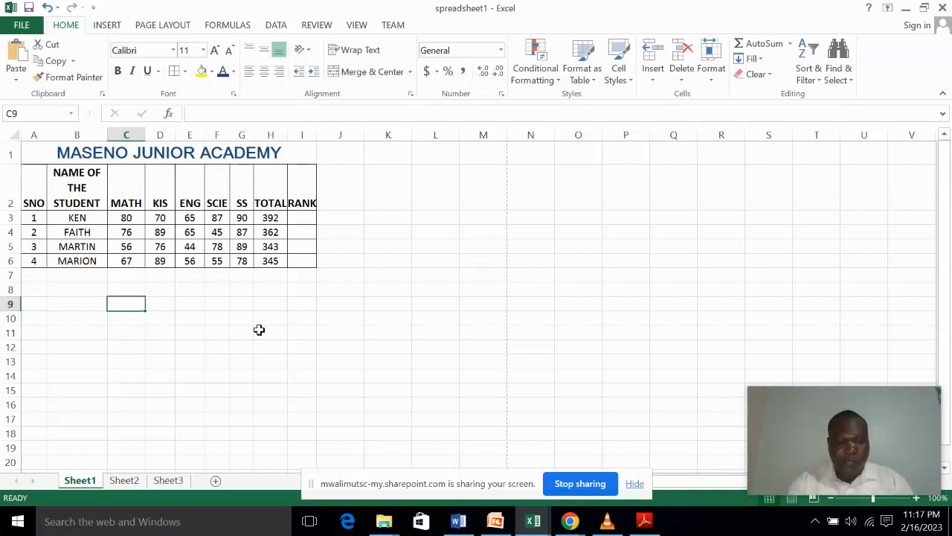
type("DATA ")
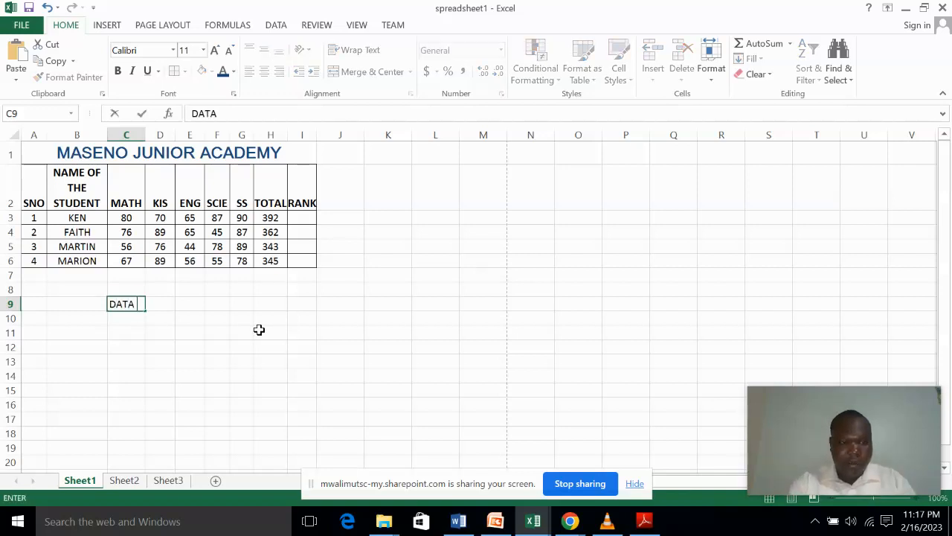
type("MANIPU")
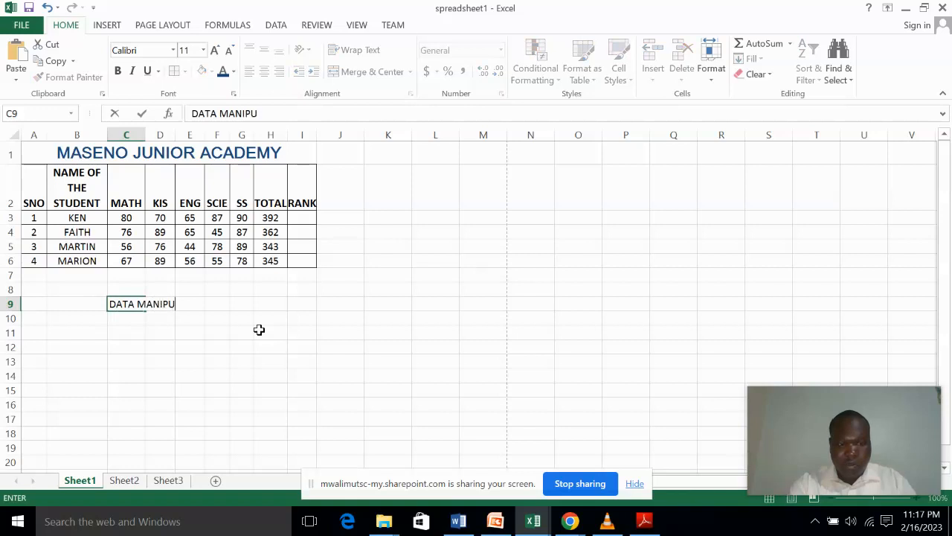
type("LATION AND ANALYSIS")
left_click(259, 330)
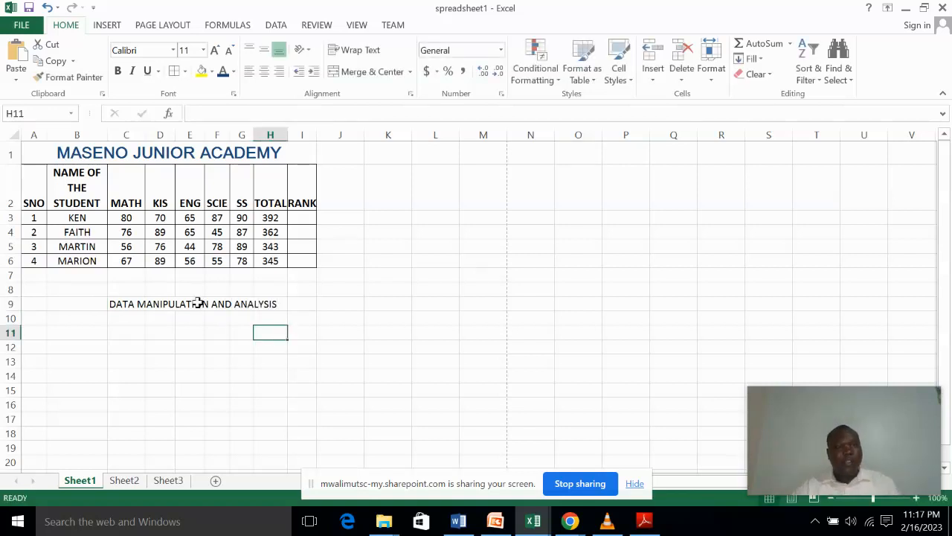
- Wrap the long sample text in cell C9 within its column
left_click(129, 308)
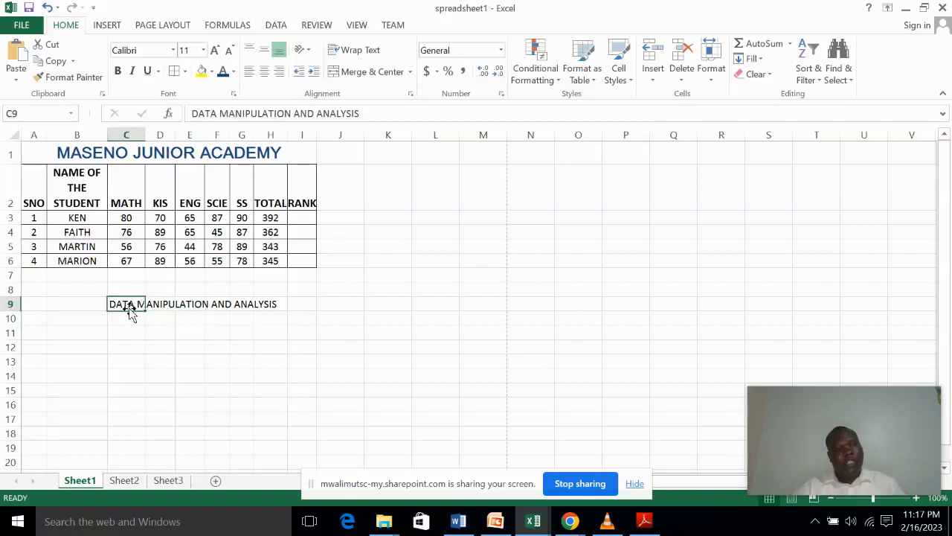
left_click(138, 329)
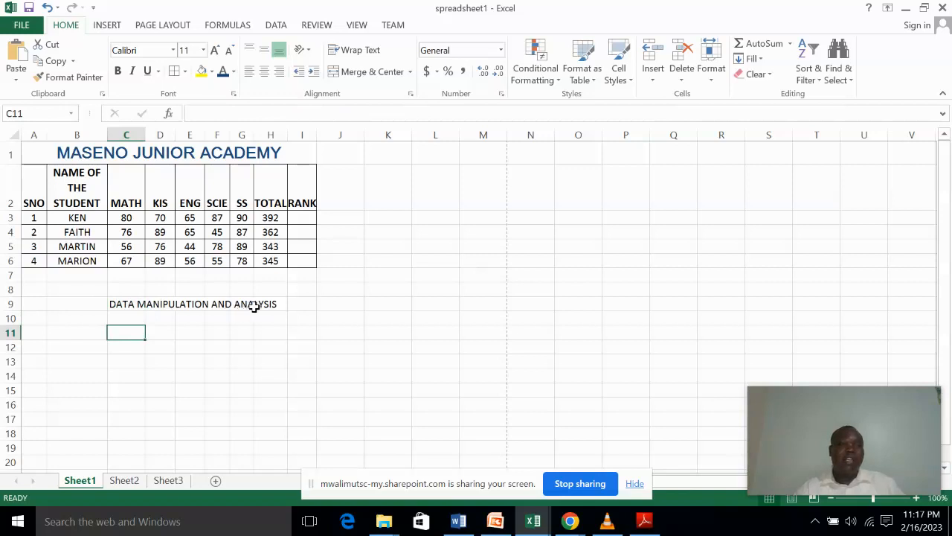
left_click(130, 306)
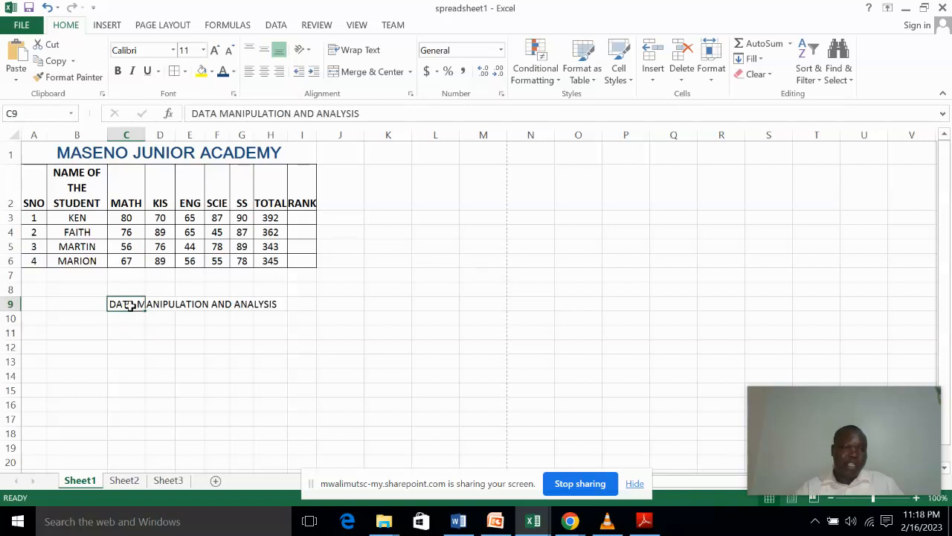
left_click(360, 52)
left_click(210, 355)
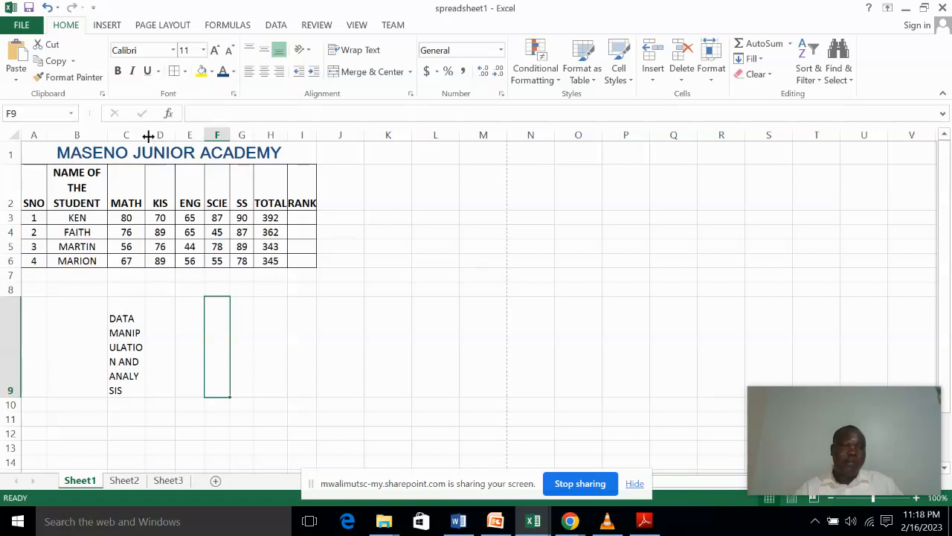
- Widen column C slightly and delete the sample text from cell C9
mouse_move(147, 136)
left_mouse_down()
mouse_move(199, 136)
mouse_move(196, 146)
mouse_move(195, 133)
mouse_move(151, 134)
left_mouse_up()
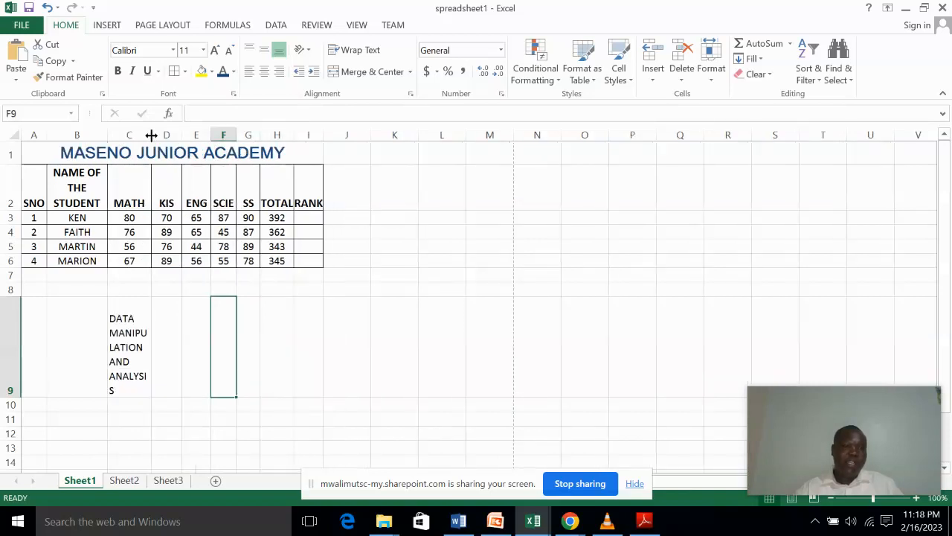
left_click(125, 354)
key("Delete")
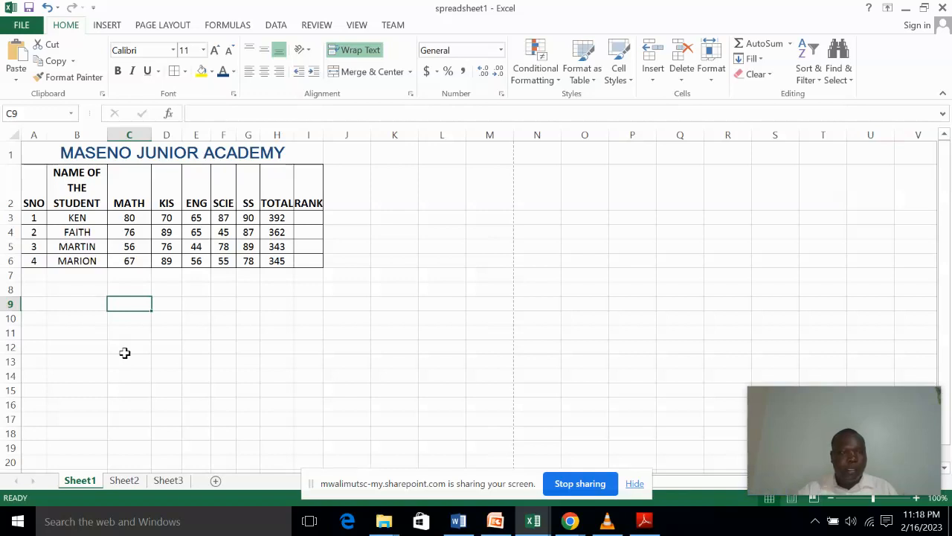
- Insert a new blank column between the NAME OF THE STUDENT and MATH columns
left_click(130, 221)
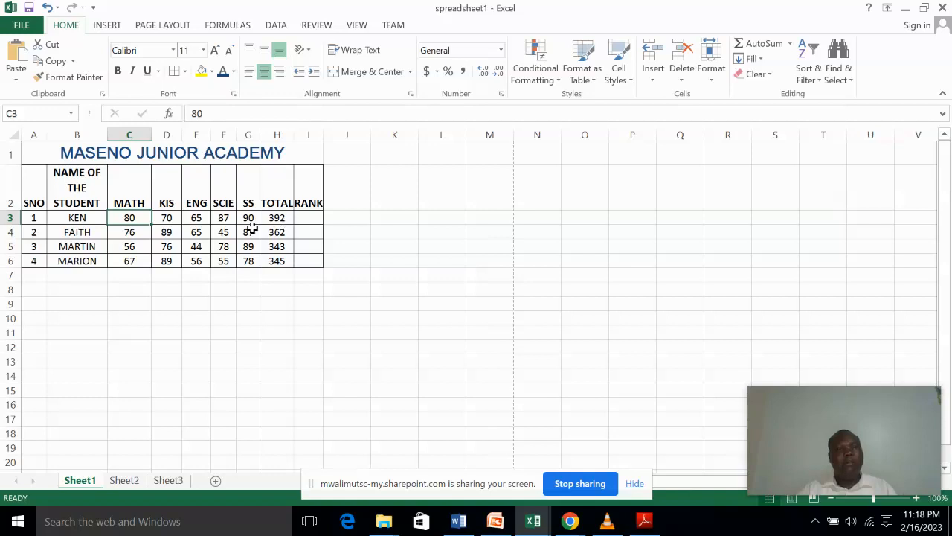
left_click(129, 232)
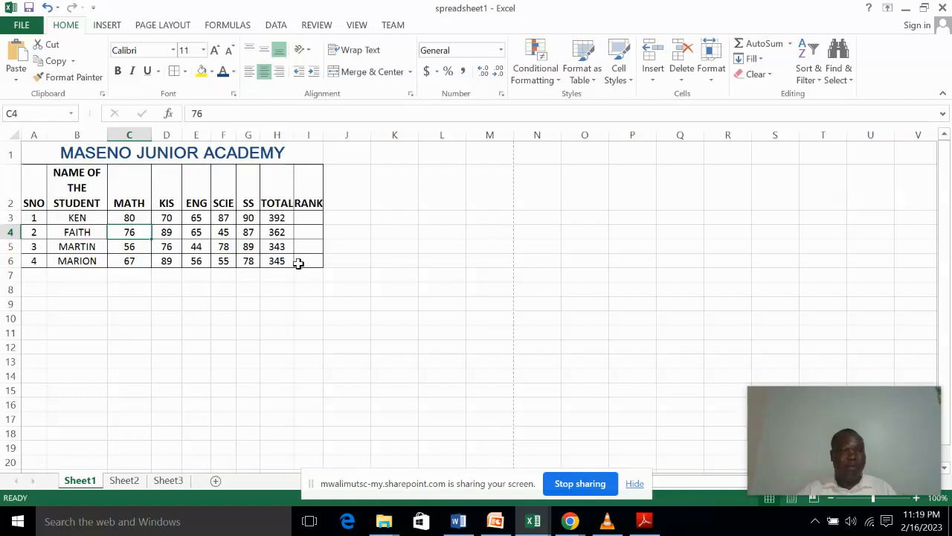
left_click(127, 133)
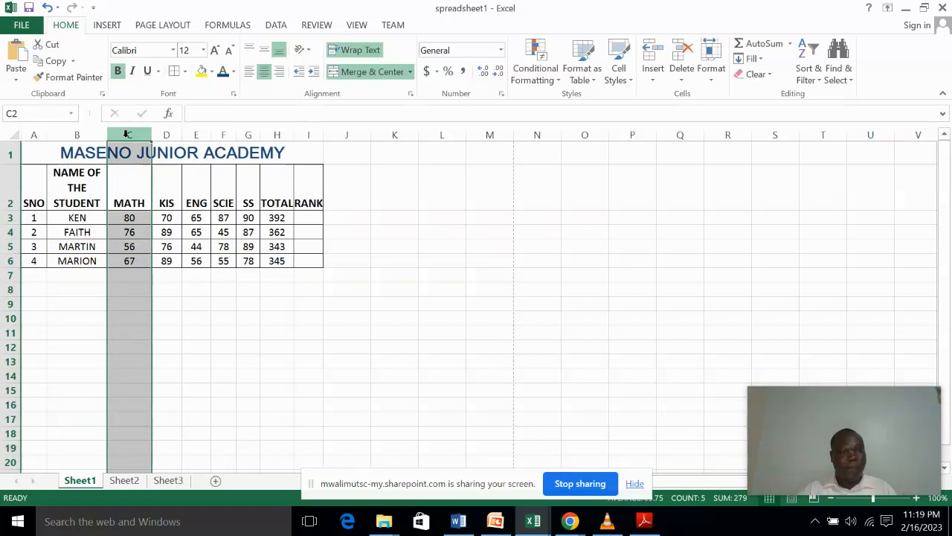
right_click(129, 275)
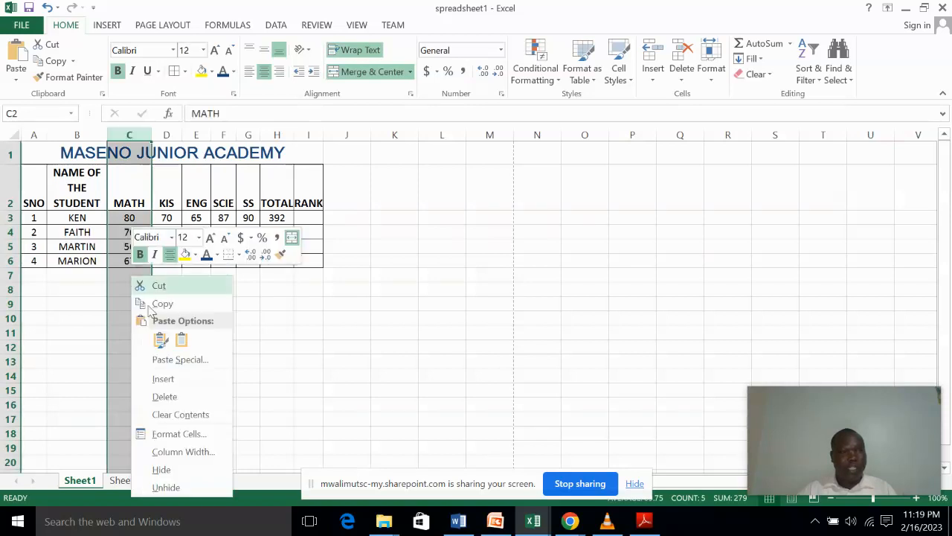
left_click(177, 384)
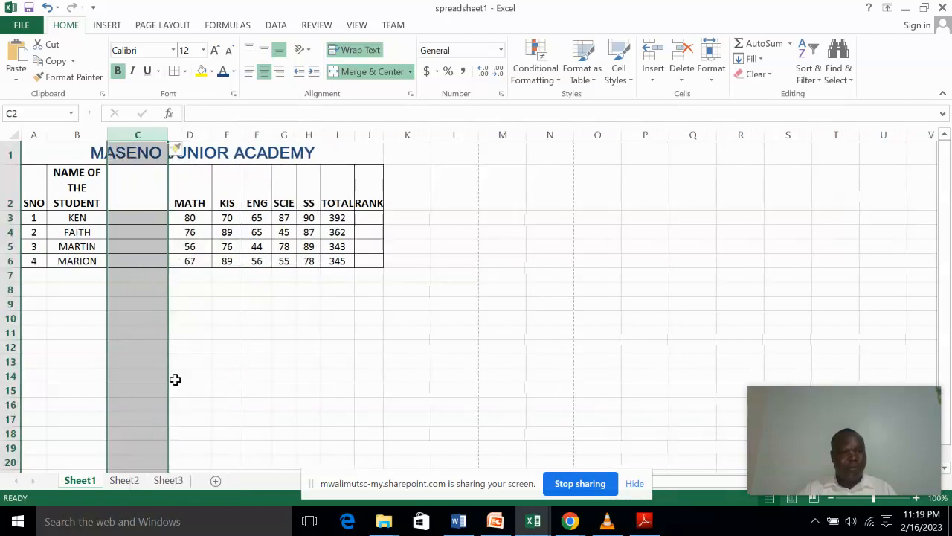
left_click(127, 246)
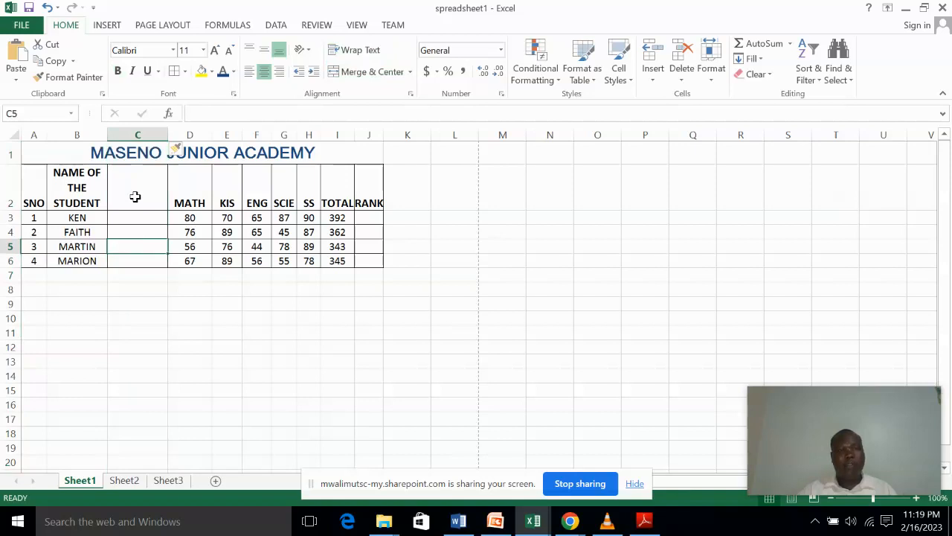
- Enter the heading STREAM in cell C2 of the new blank column
left_click(135, 197)
type("SR")
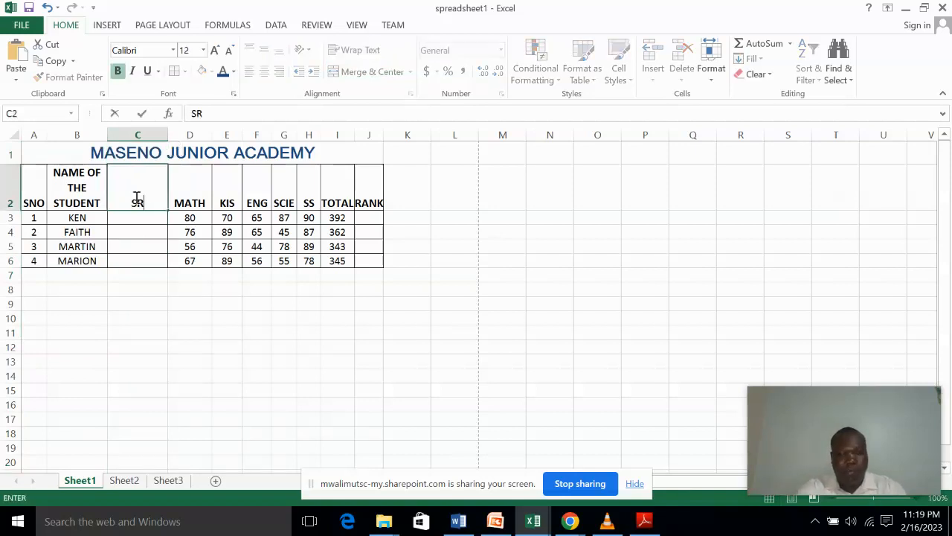
key("BackSpace")
type("TREAM")
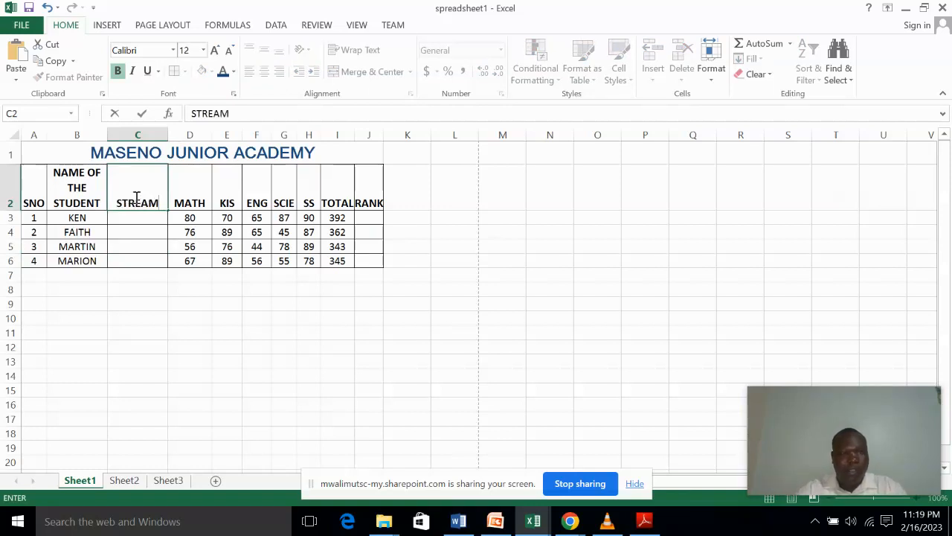
- Fill the STREAM column in cells C3 to C6 with WEST, EAST, WEST and EAST
left_click(143, 218)
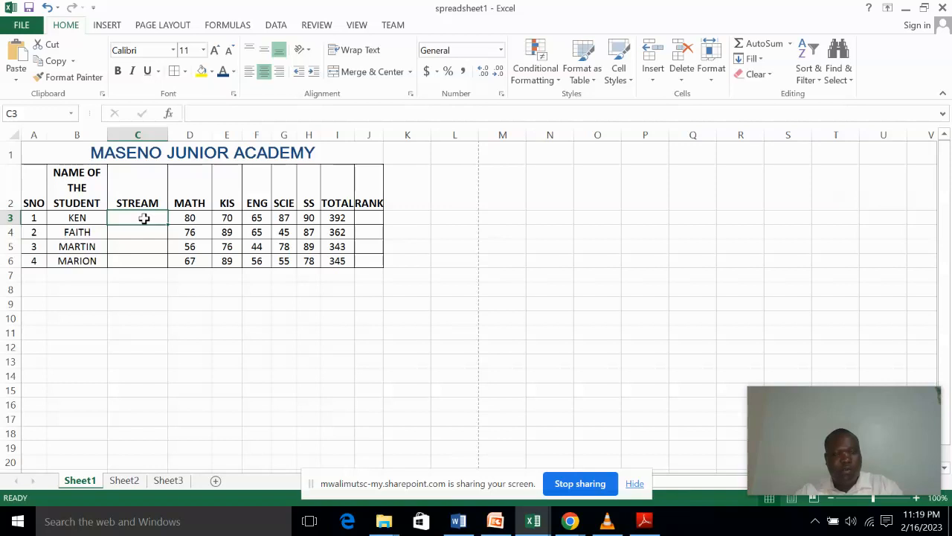
type("WEST")
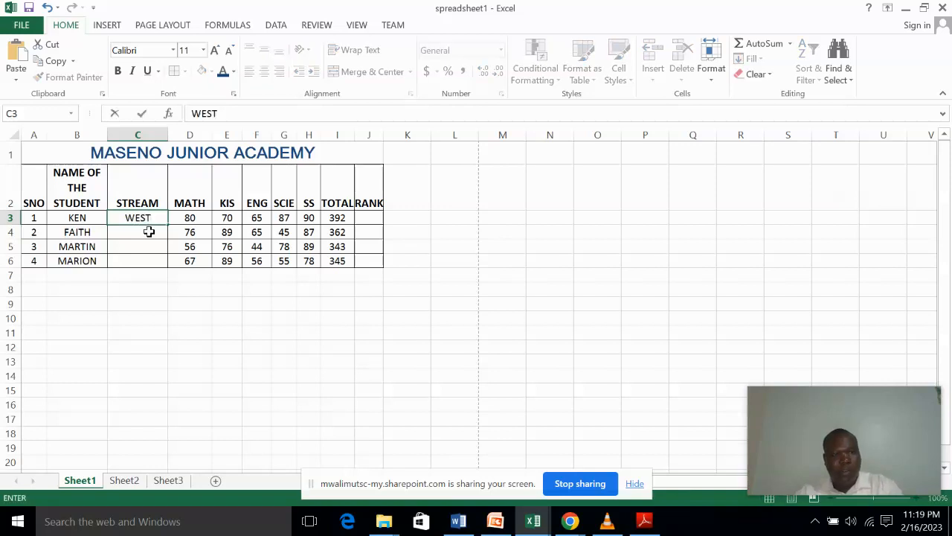
left_click(149, 232)
type("EAST")
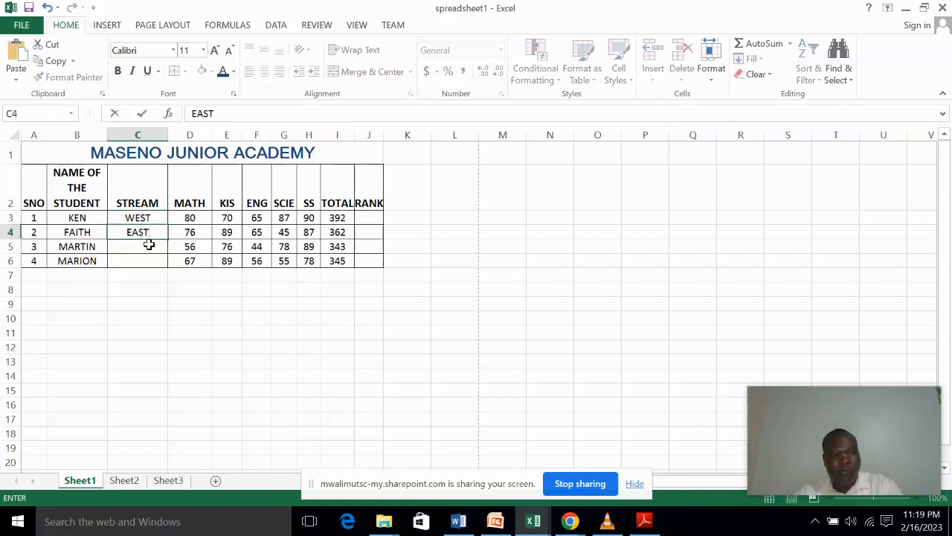
left_click(148, 244)
type("WEST")
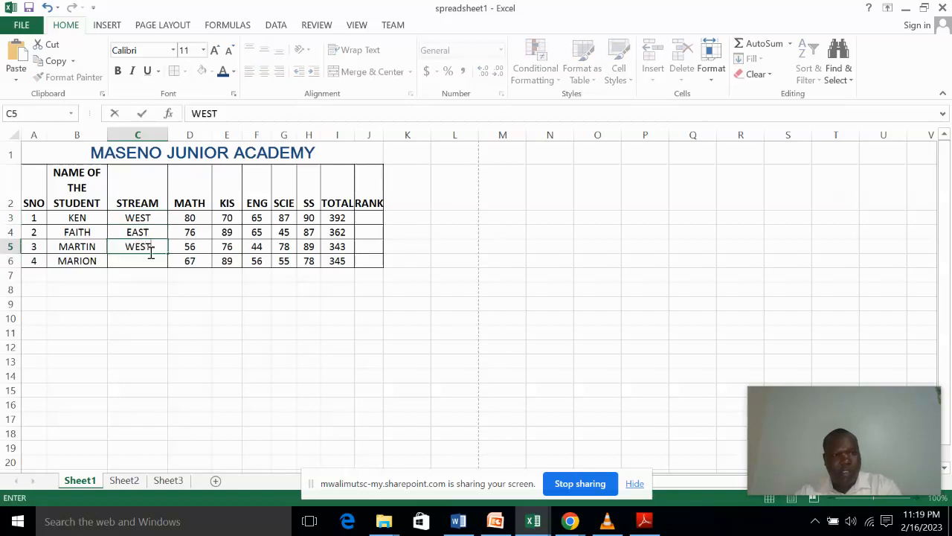
left_click(150, 261)
type("WEST")
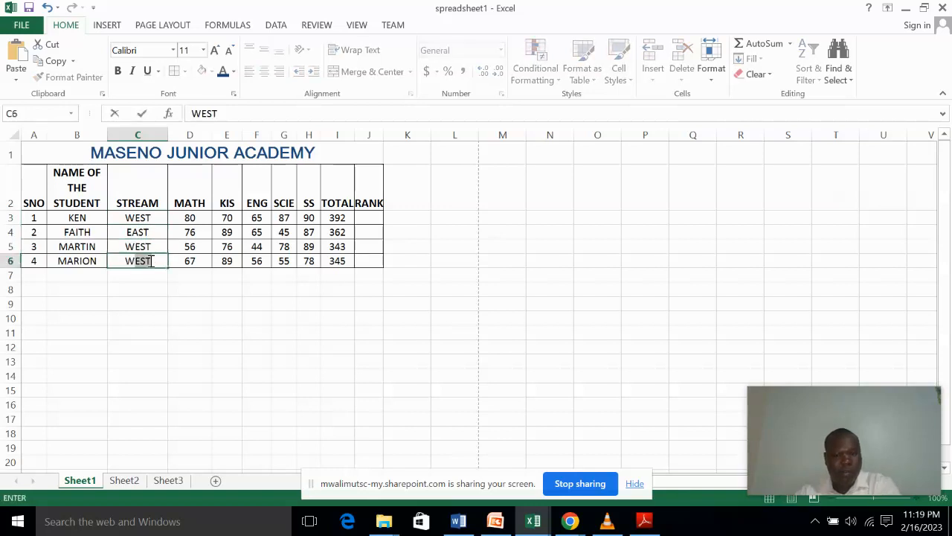
key("BackSpace")
key("BackSpace")
key("BackSpace")
key("BackSpace")
type("EAST")
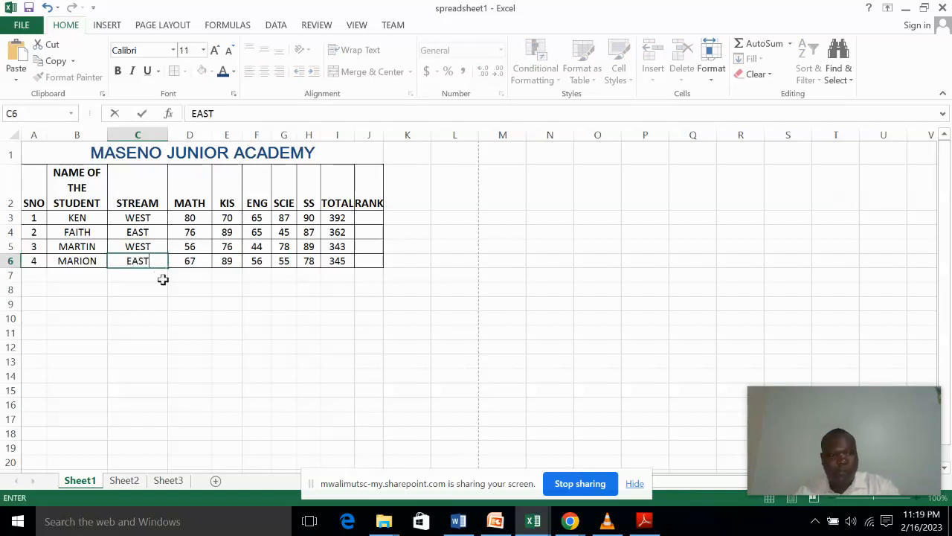
left_click(163, 289)
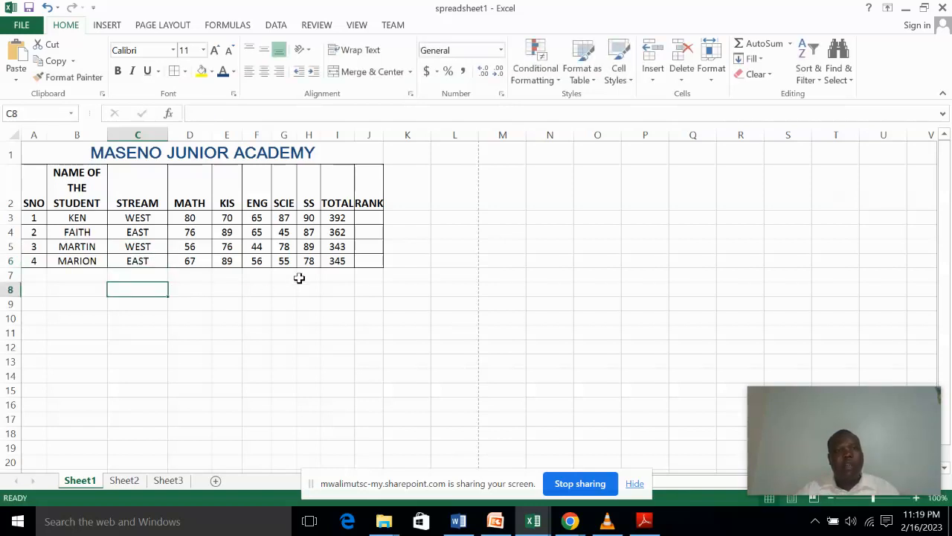
- Insert a new blank column between the TOTAL and RANK columns
left_click(359, 216)
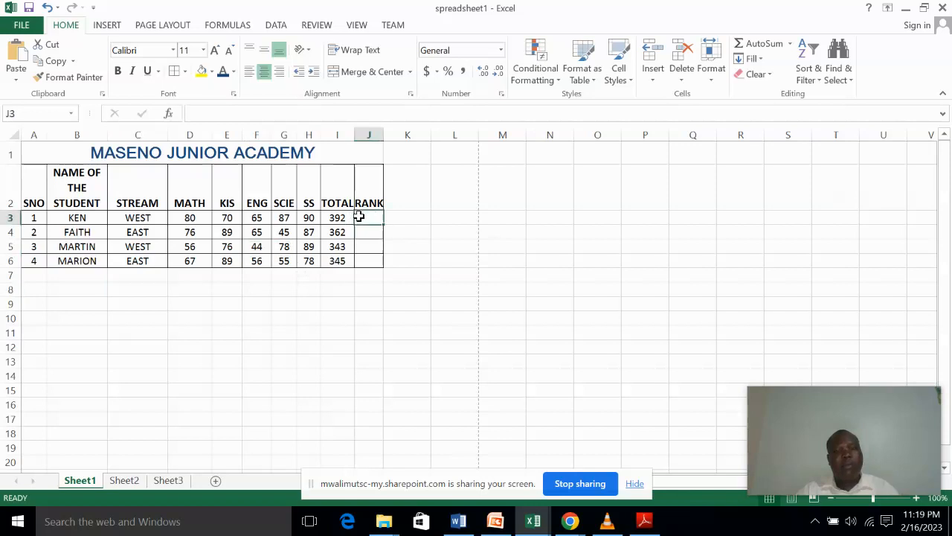
left_click(407, 134)
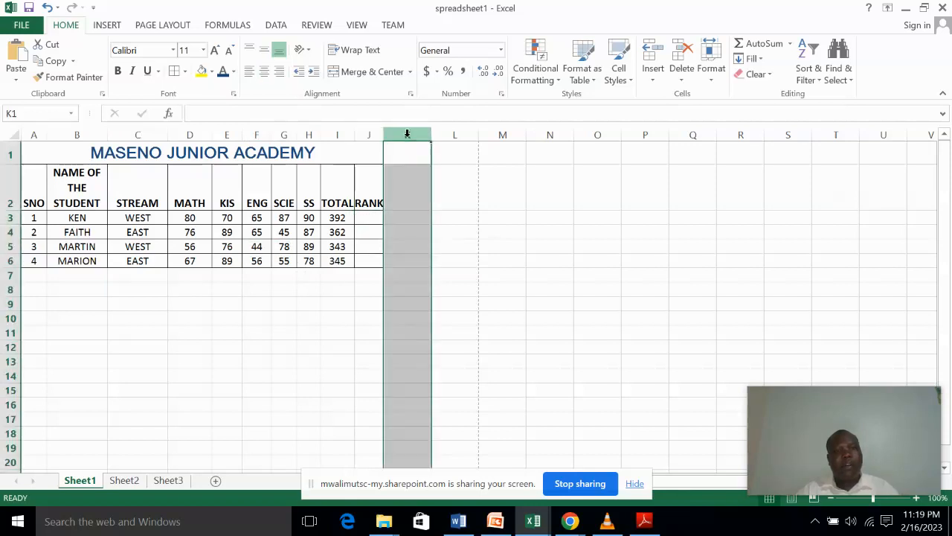
left_click(369, 133)
right_click(370, 136)
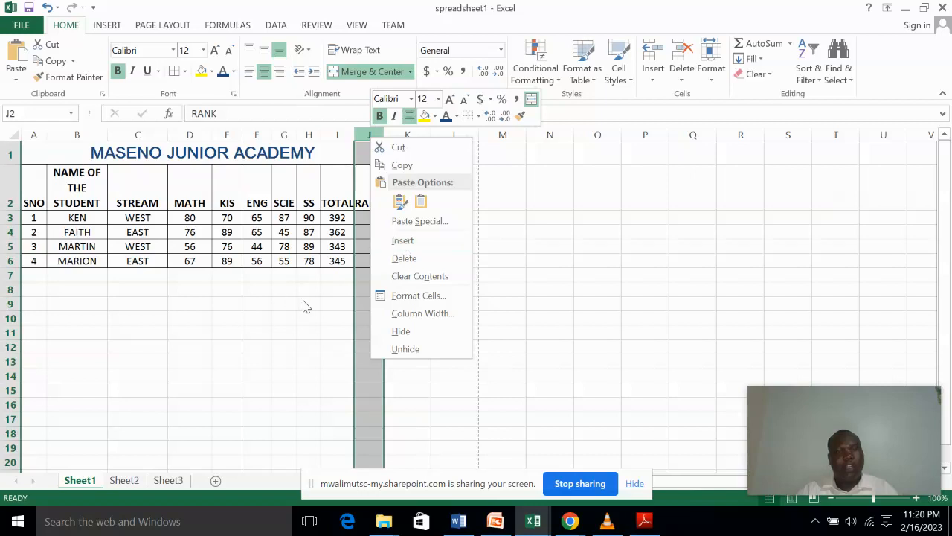
key("Escape")
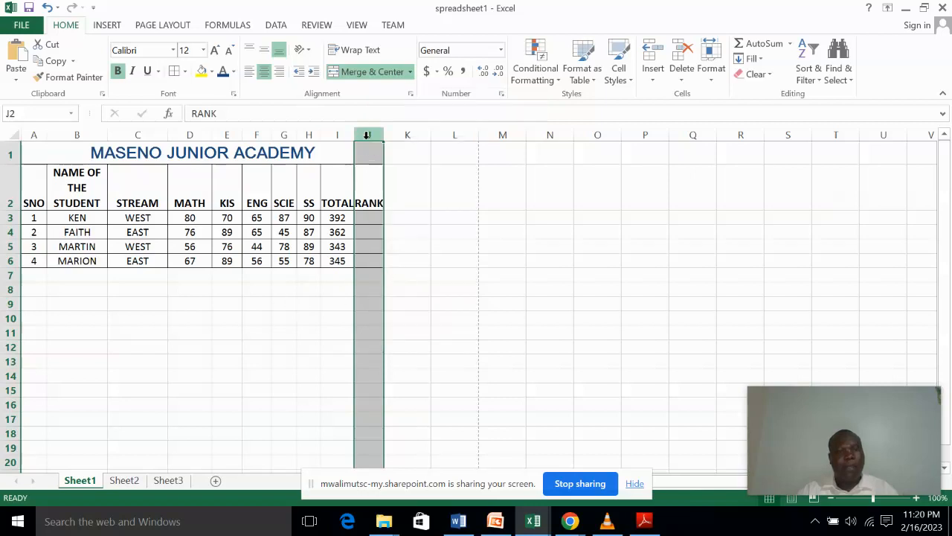
right_click(371, 235)
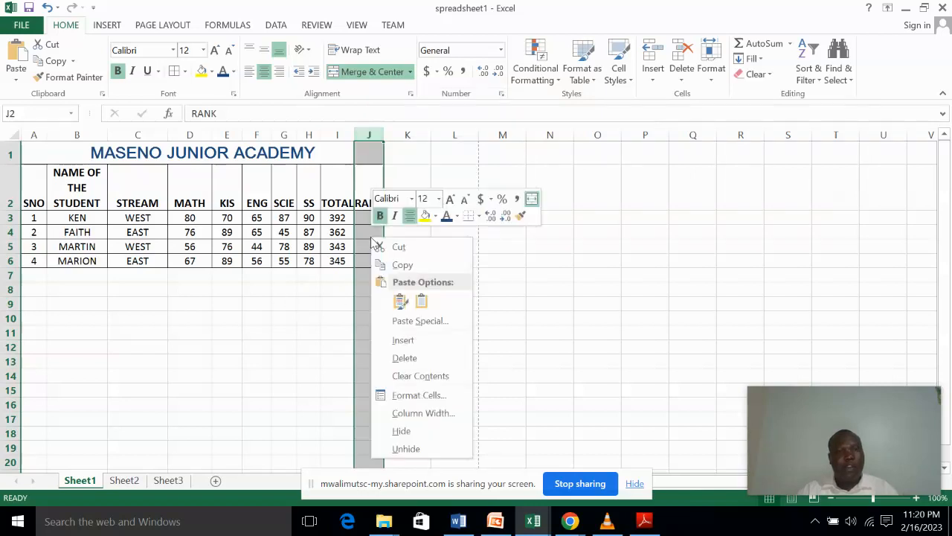
left_click(406, 342)
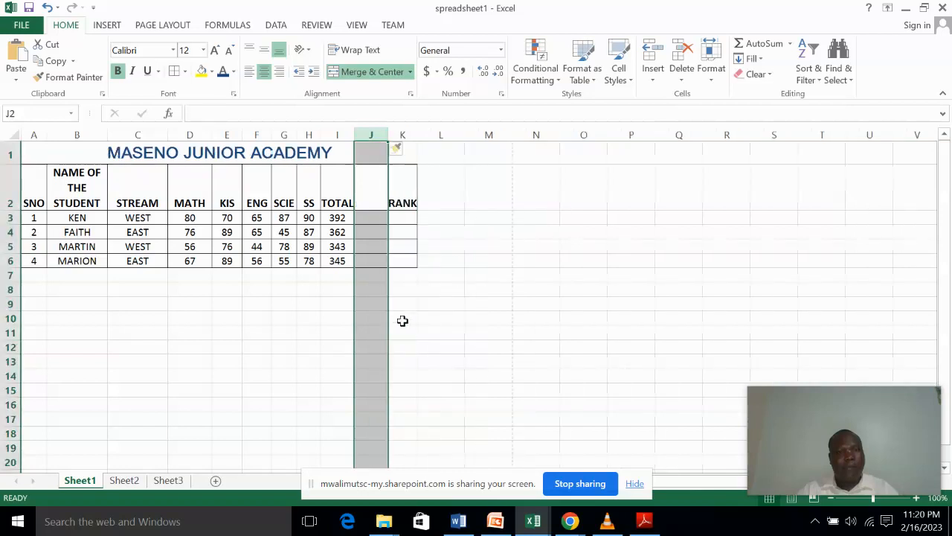
left_click(370, 234)
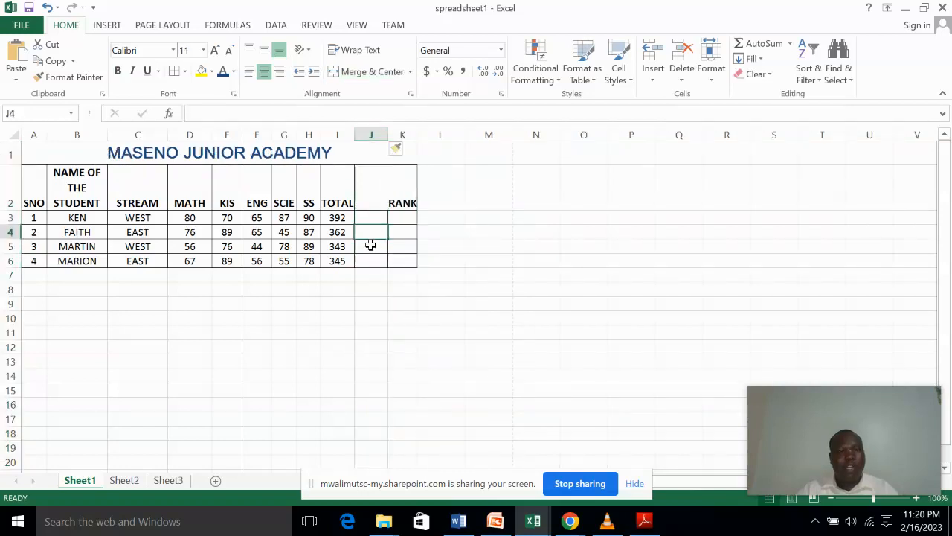
- Enter the heading GRADE in cell J2 of the new column
left_click(366, 191)
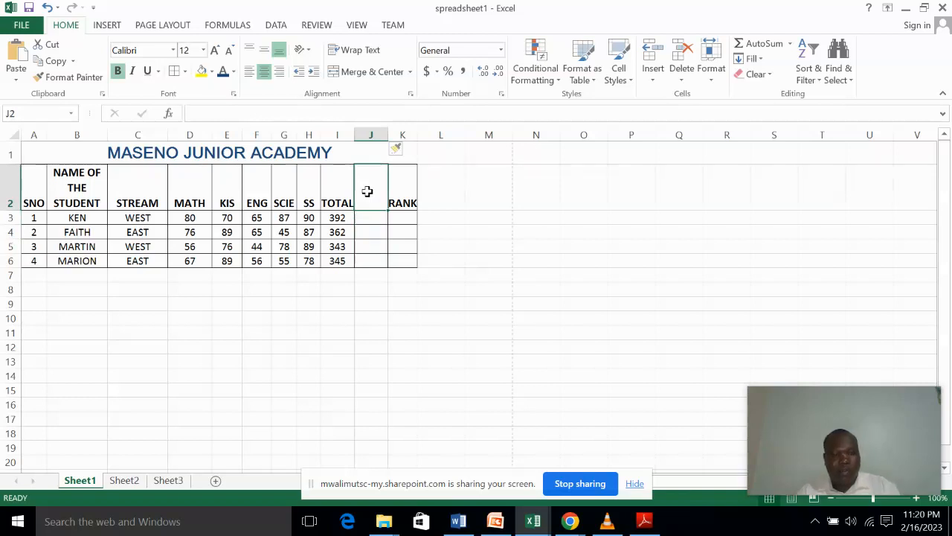
type("GRADE")
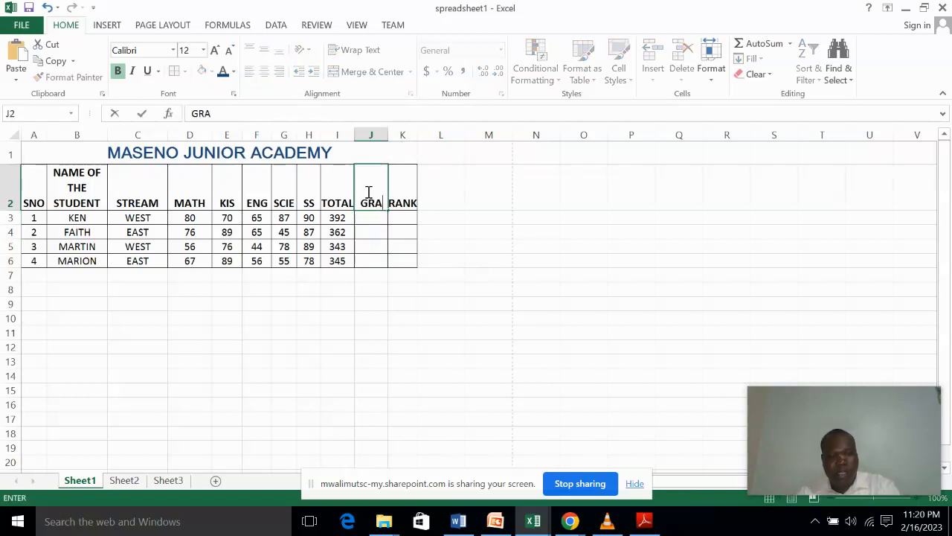
left_click(370, 218)
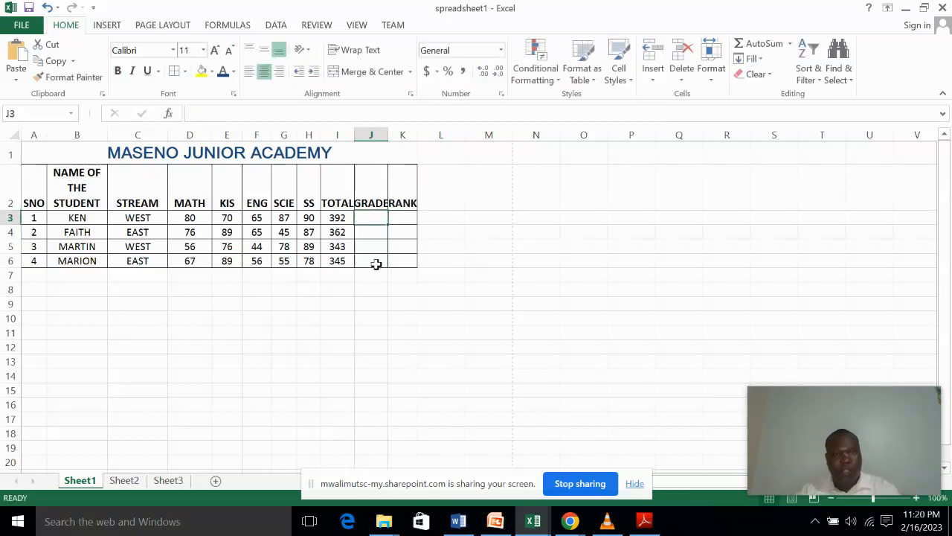
- AutoFit the widths of the GRADE, TOTAL and SS columns to their contents
left_click(374, 259)
double_click(388, 135)
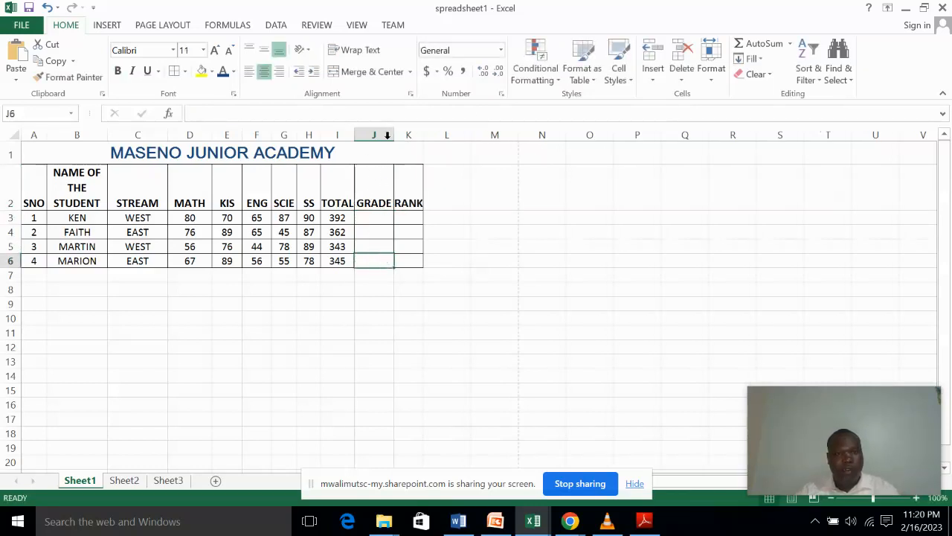
double_click(353, 136)
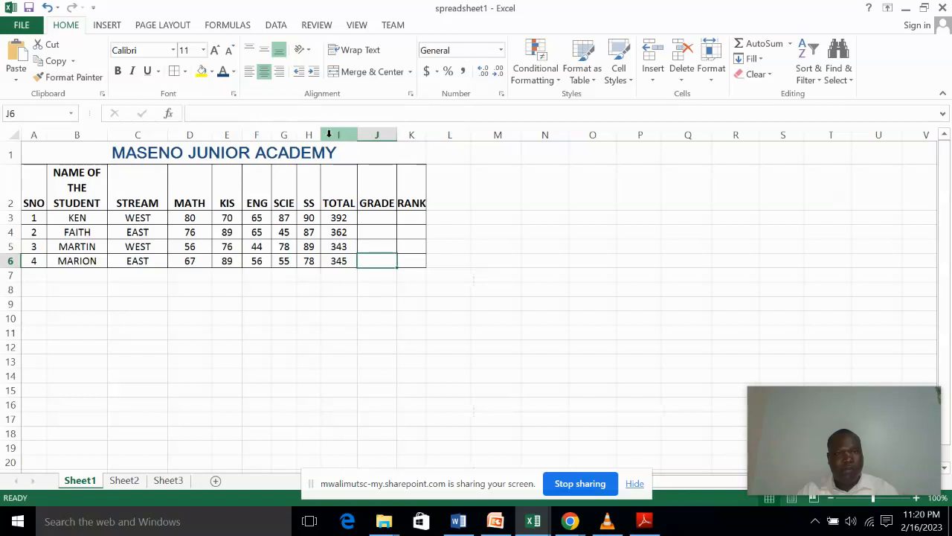
double_click(320, 136)
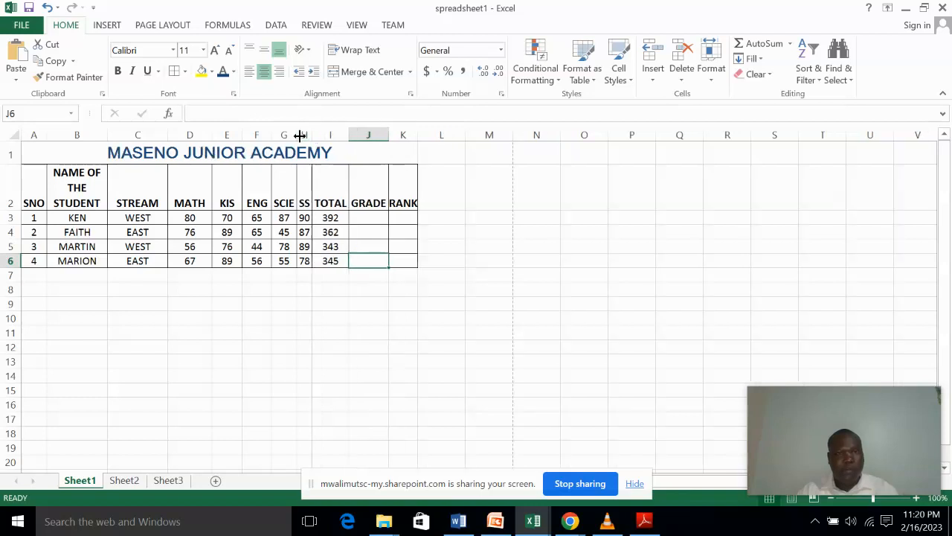
left_click(381, 275)
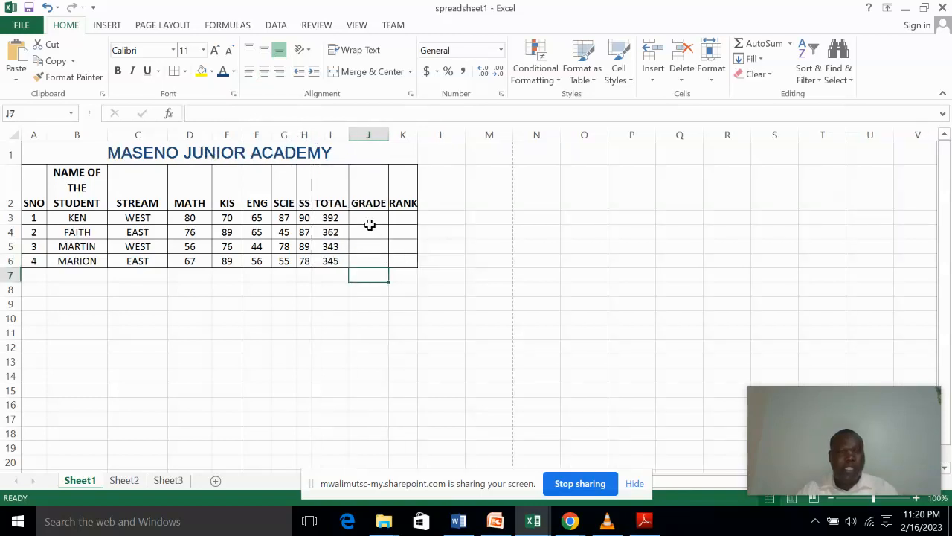
left_click(369, 218)
left_click(370, 245)
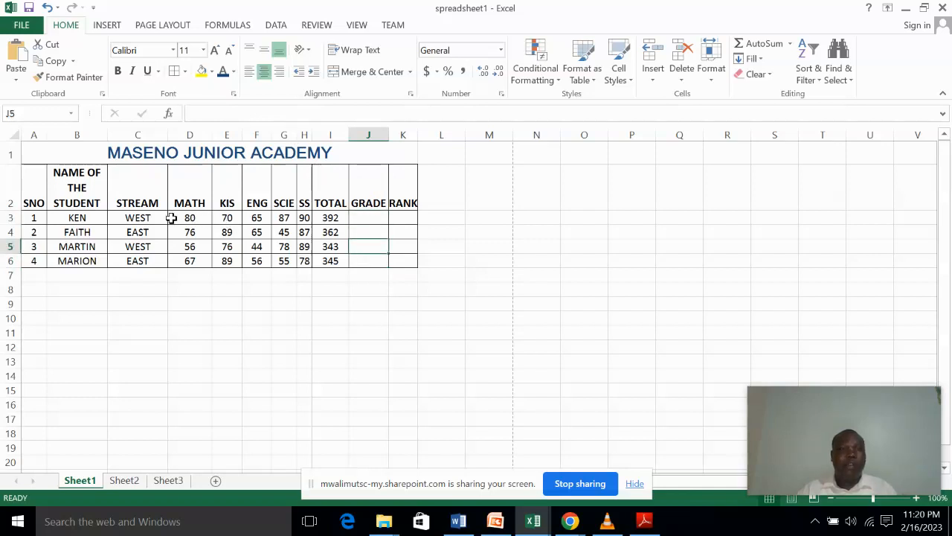
left_click(217, 371)
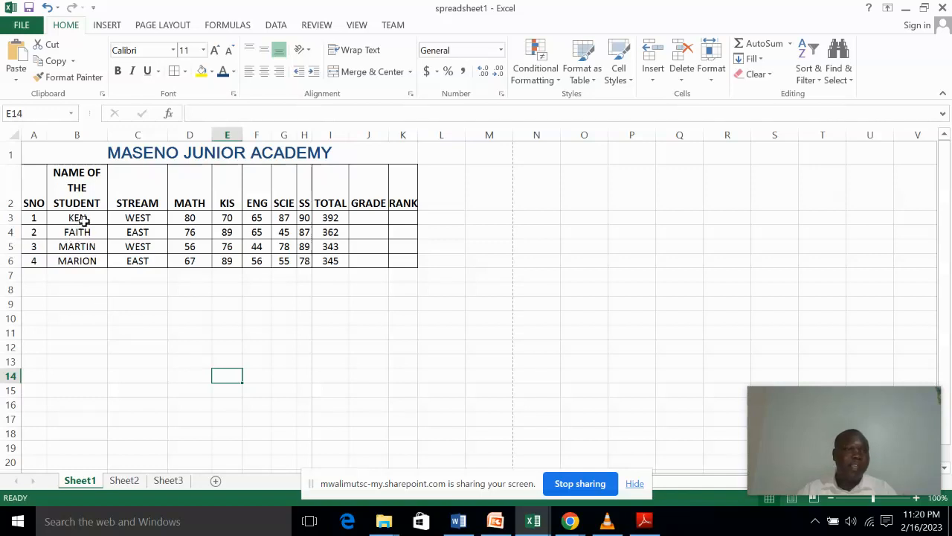
- Insert a blank row at row 4, between the first and second students
left_click(6, 232)
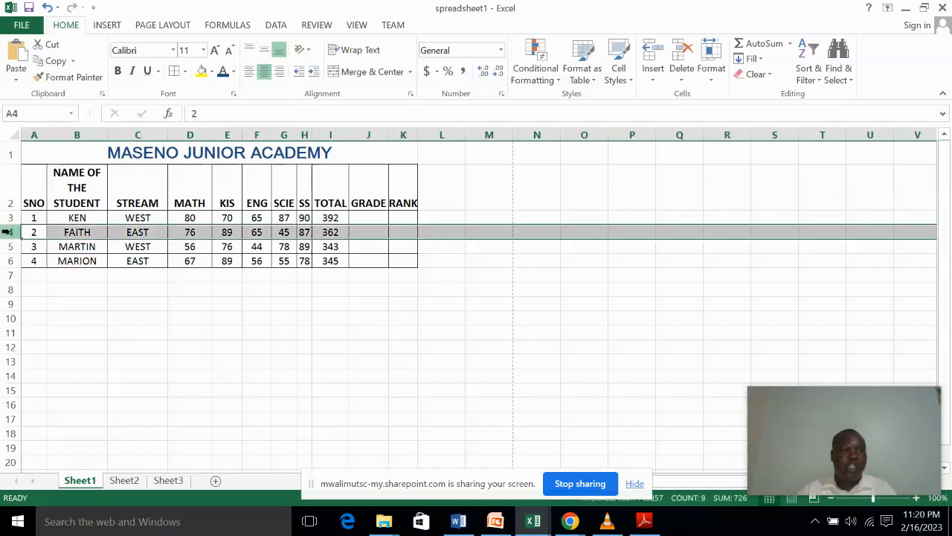
right_click(77, 232)
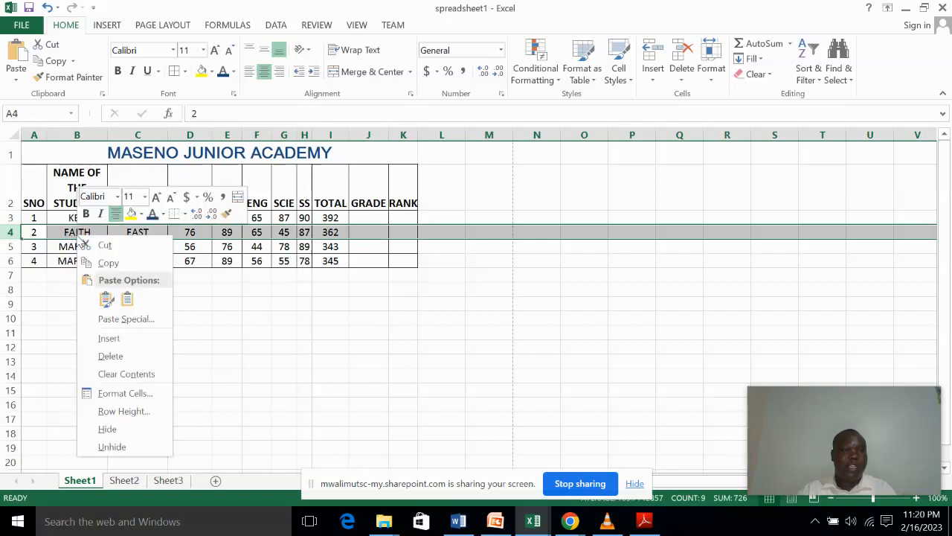
left_click(119, 341)
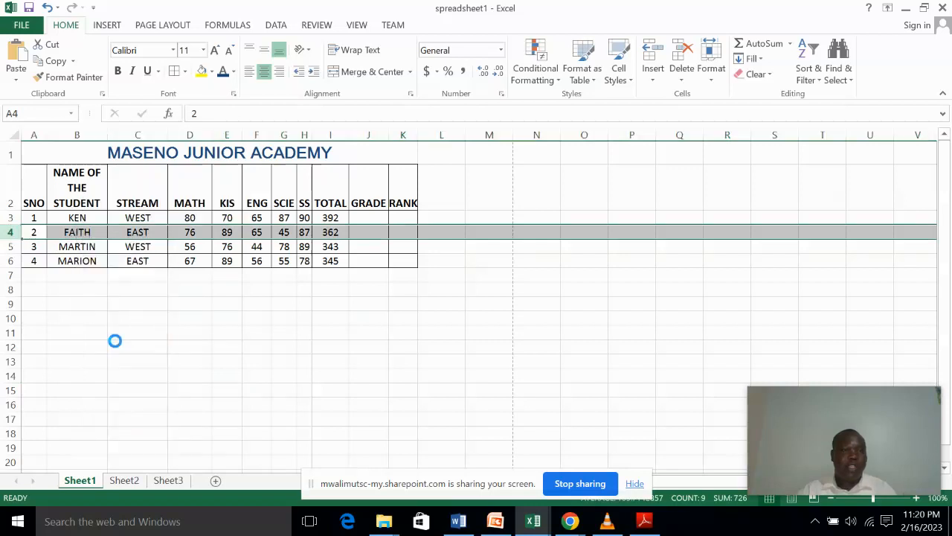
left_click(78, 229)
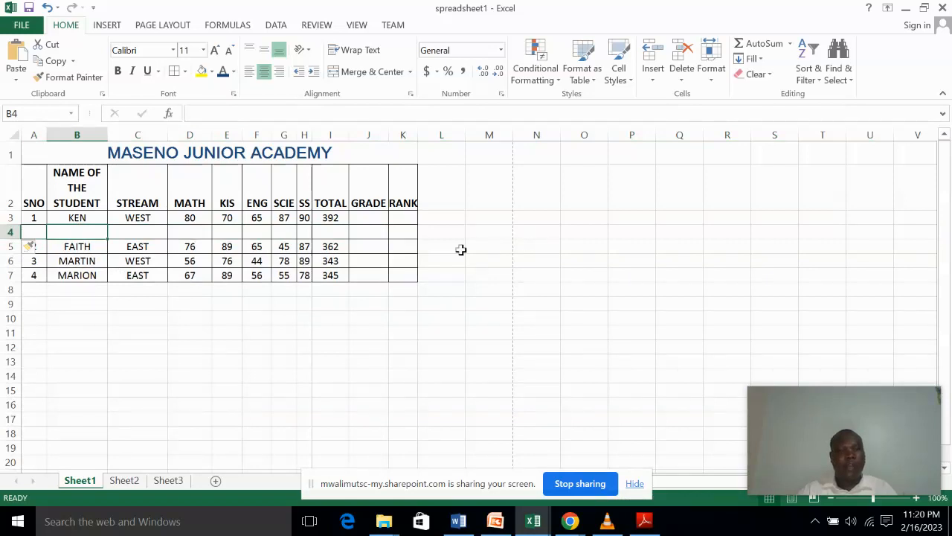
left_click(131, 230)
left_click(89, 230)
left_click(333, 321)
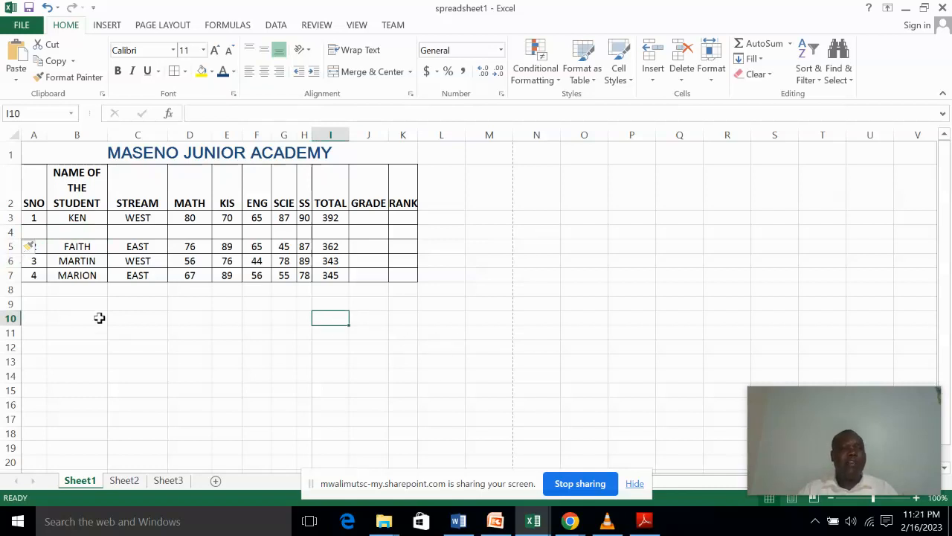
left_click(119, 344)
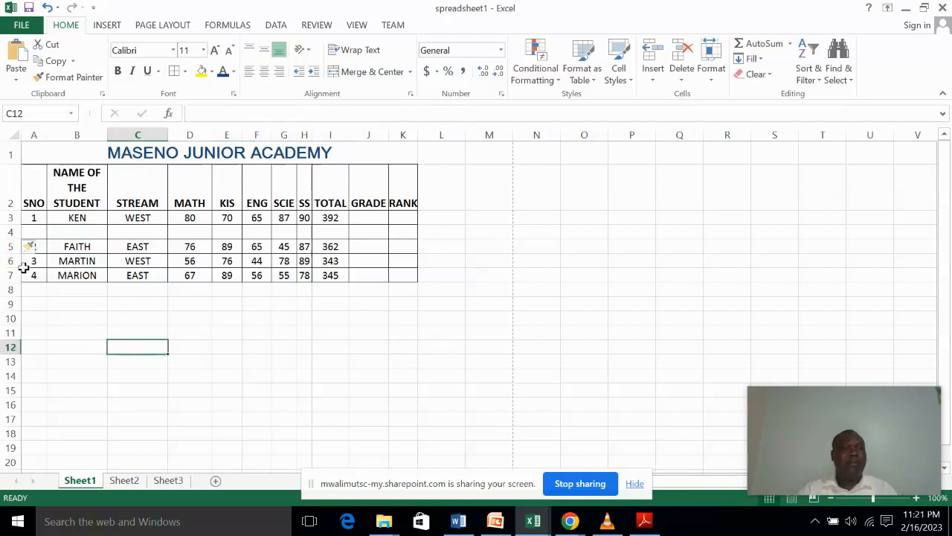
- Delete the blank row 4 between the first and second students
left_click(8, 231)
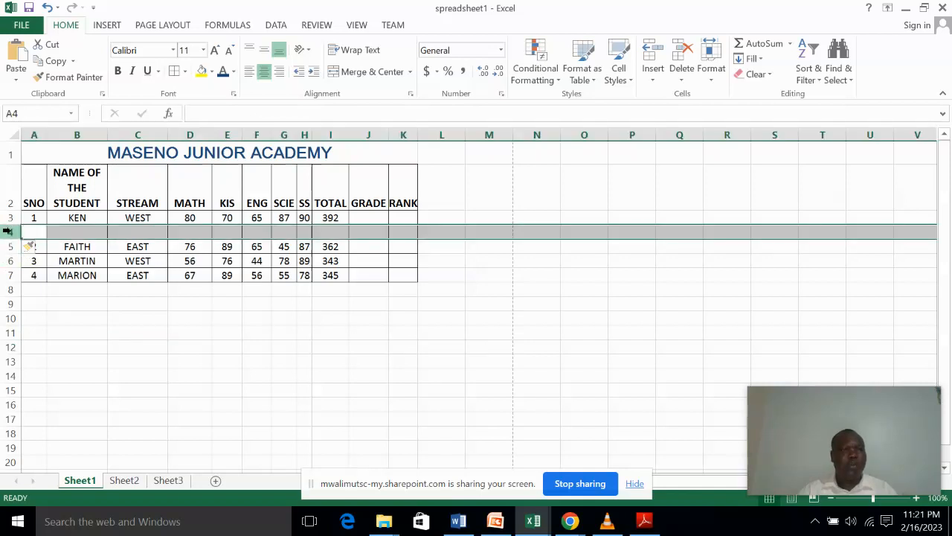
left_click(52, 303)
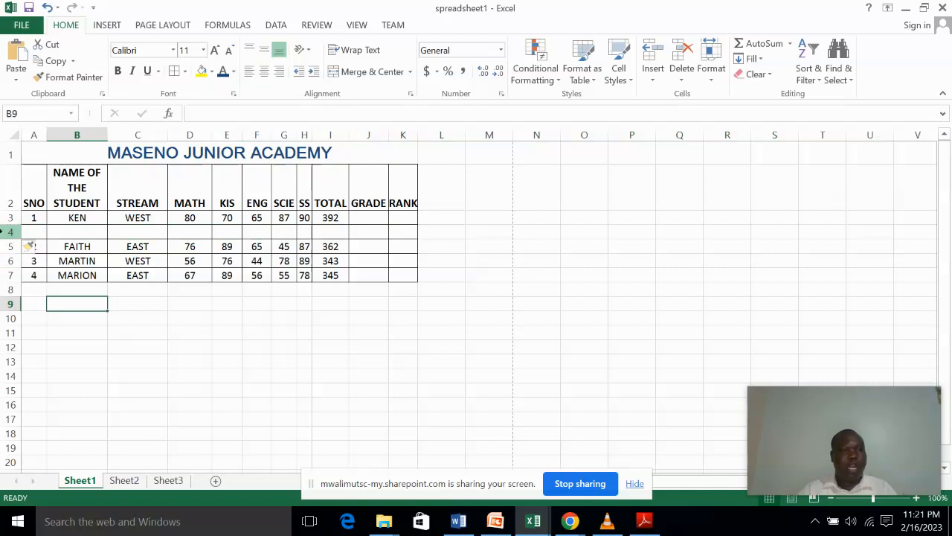
left_click(6, 231)
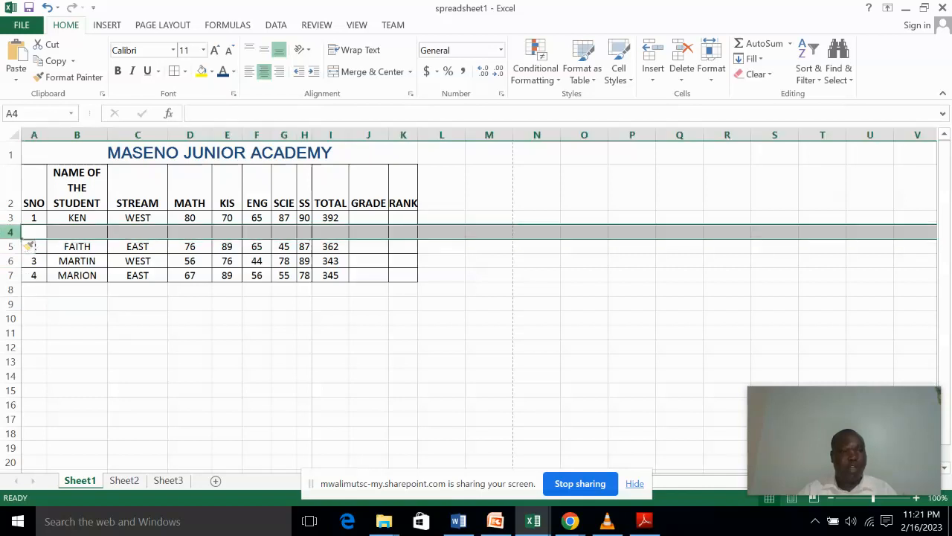
right_click(64, 234)
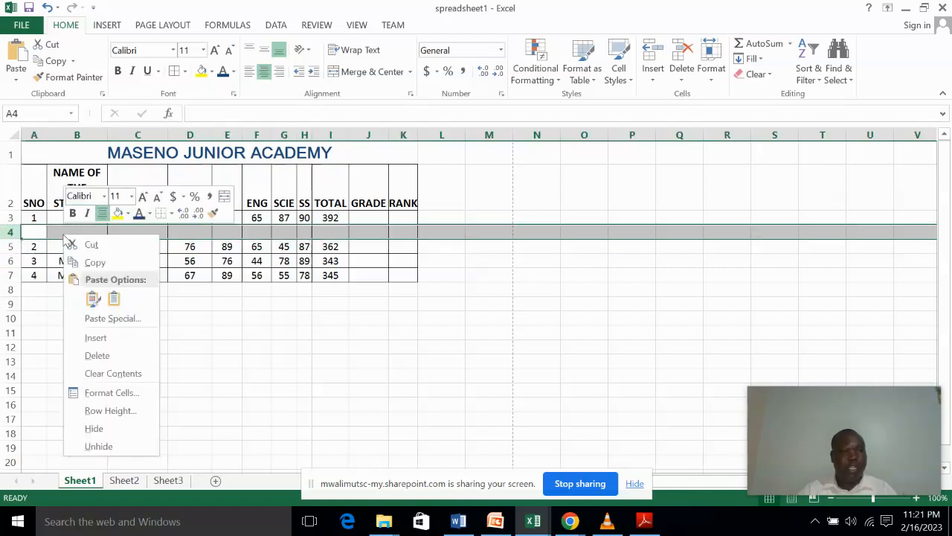
left_click(112, 355)
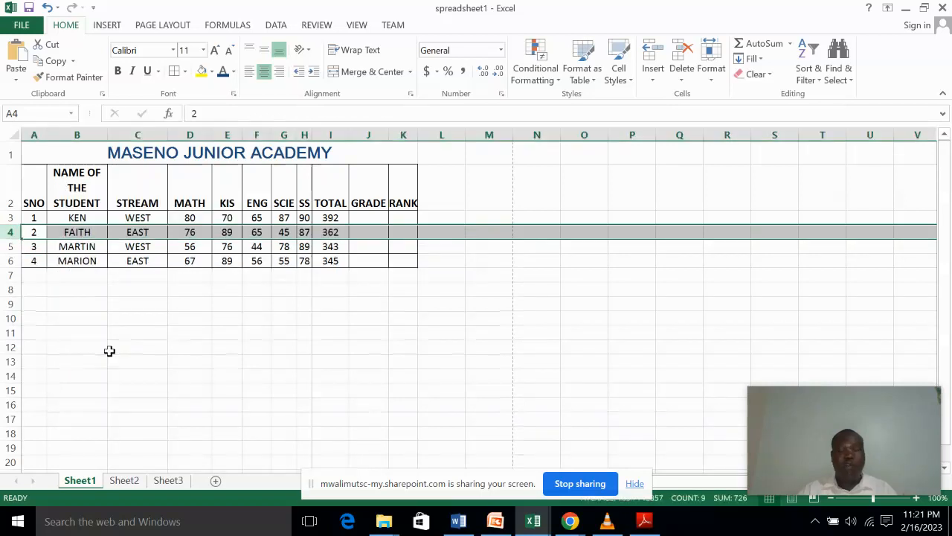
left_click(215, 334)
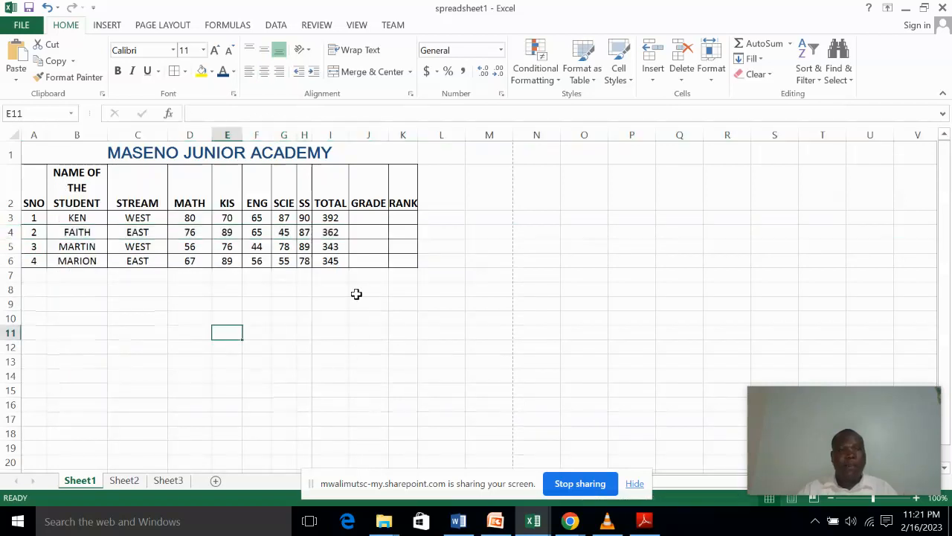
- Delete the GRADE column between the TOTAL and RANK columns
left_click(362, 218)
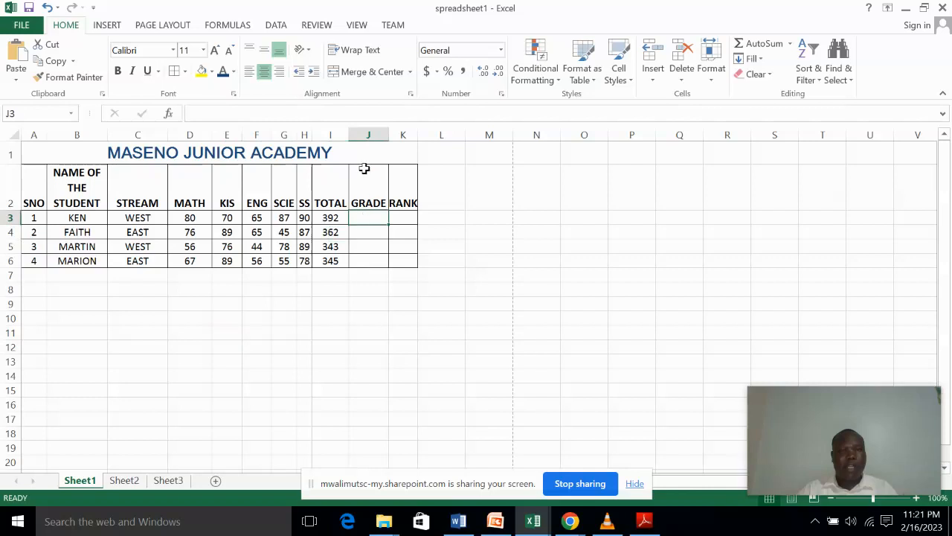
left_click(367, 136)
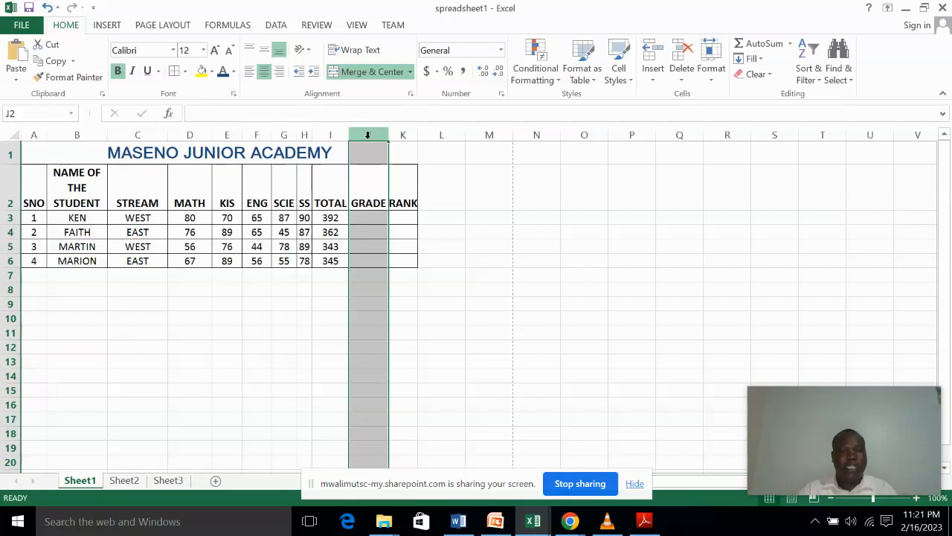
left_click(367, 151)
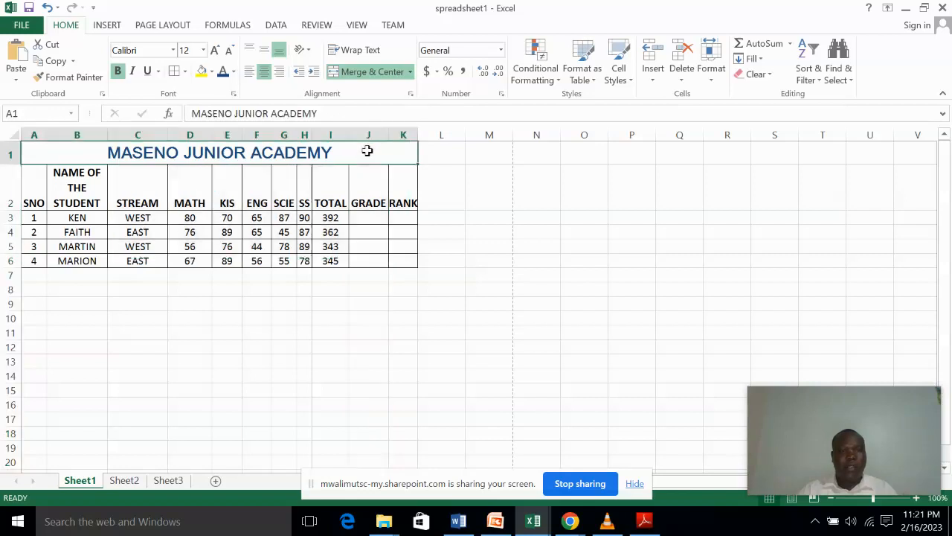
right_click(368, 150)
key("Escape")
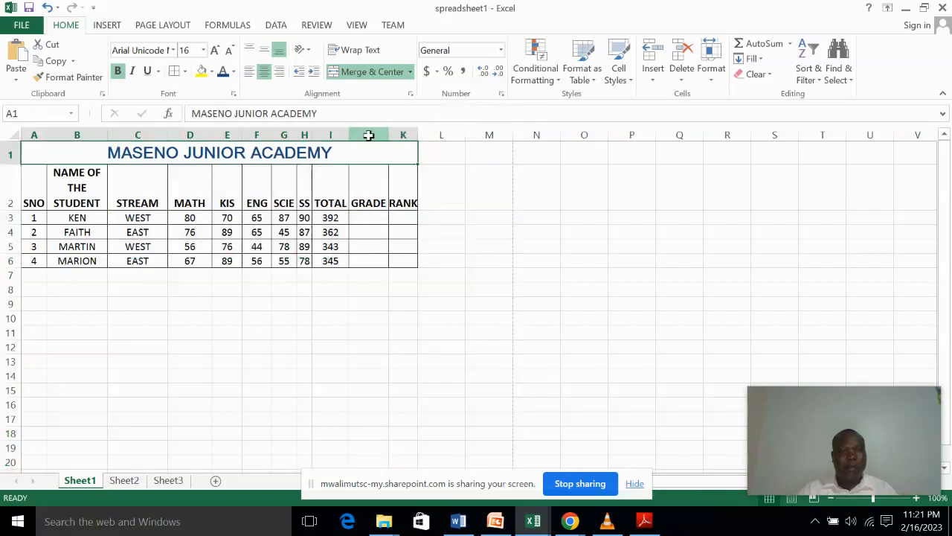
left_click(369, 135)
right_click(362, 227)
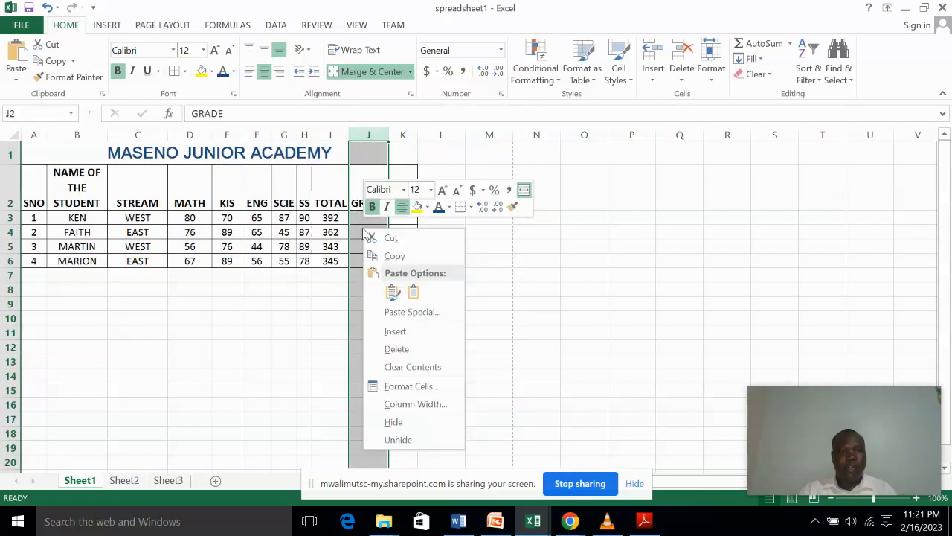
left_click(397, 349)
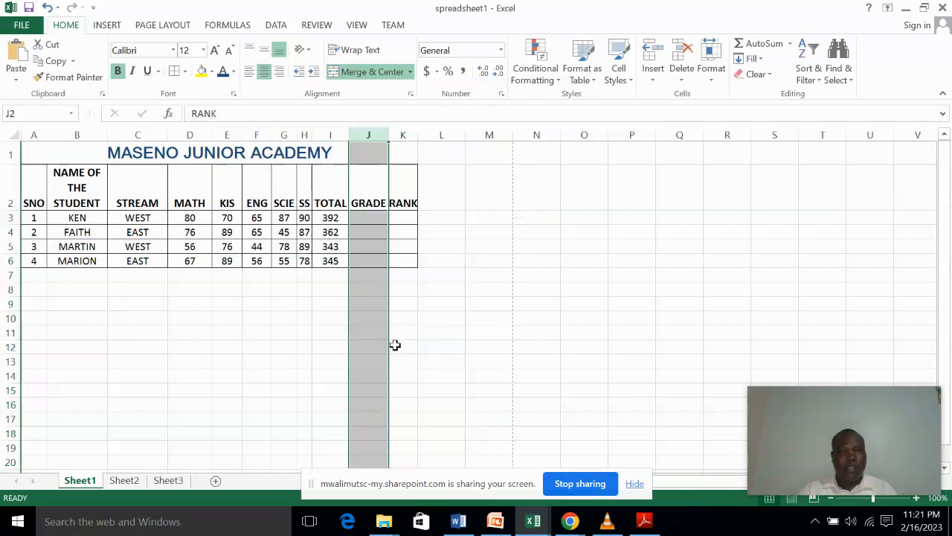
left_click(409, 315)
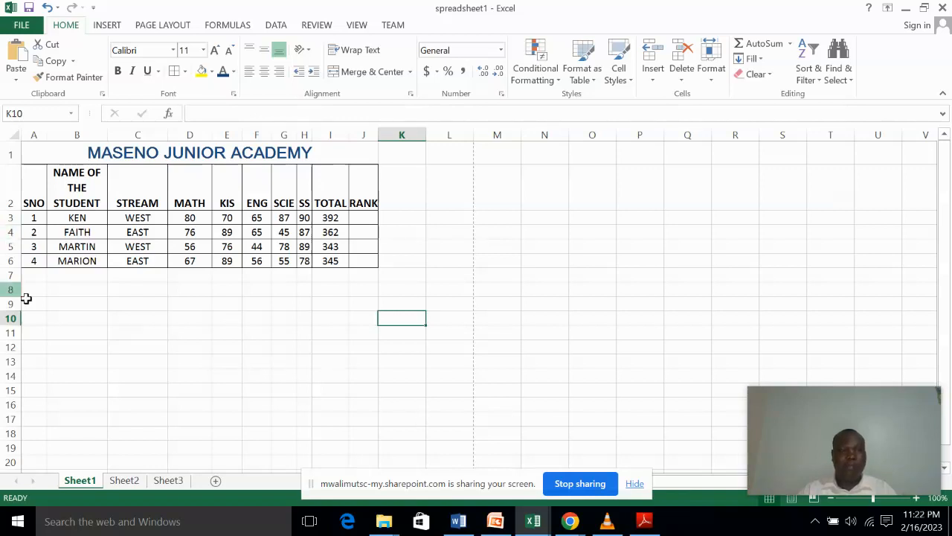
- Apply the Accent5 cell style to the marks table in A2:J6
left_click_drag(32, 183, 375, 263)
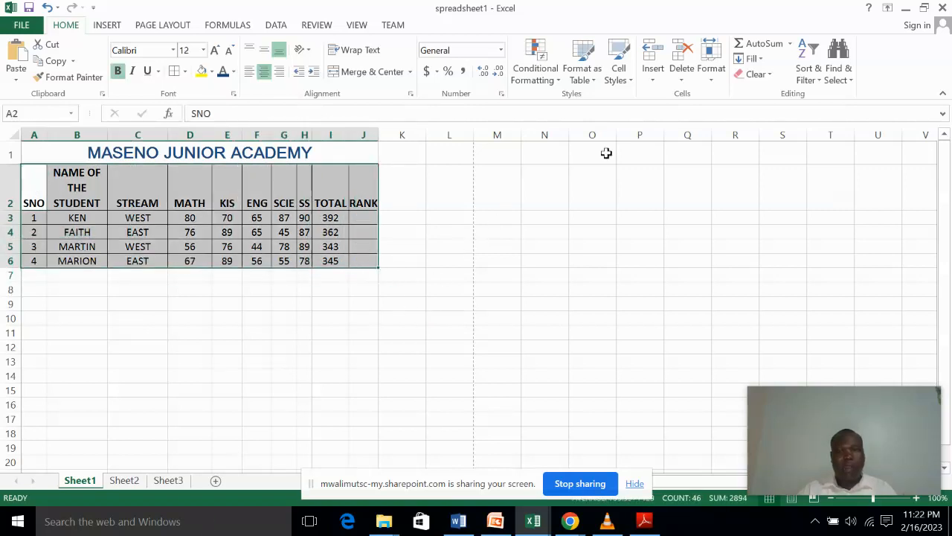
left_click(631, 81)
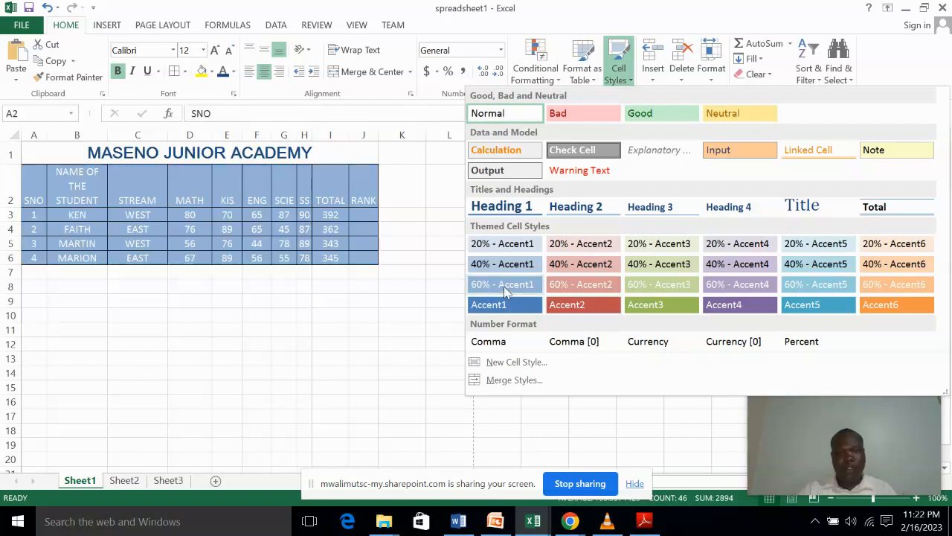
left_click(829, 305)
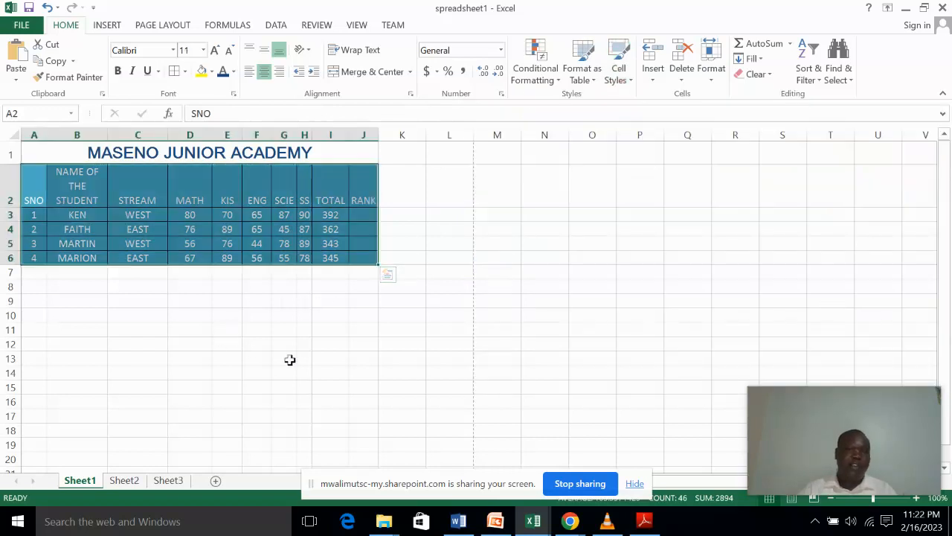
left_click(264, 332)
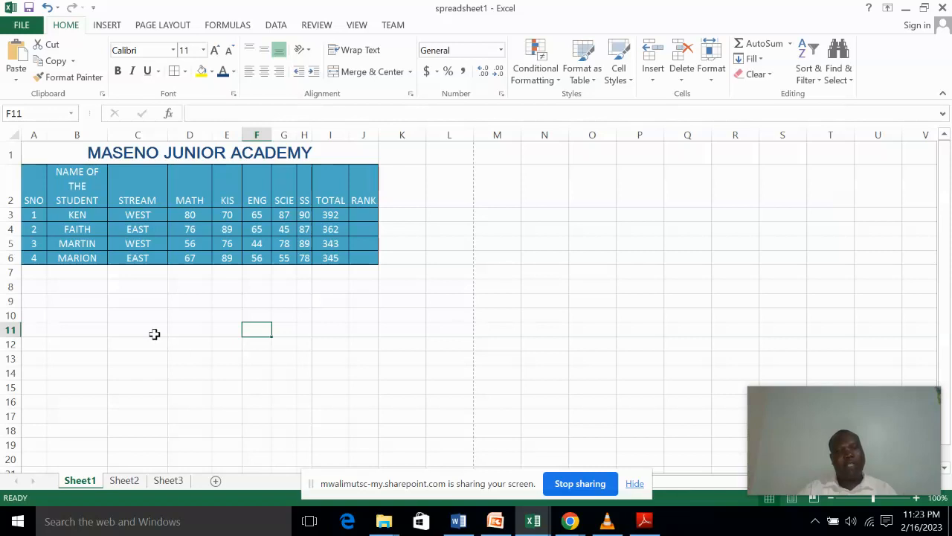
- Apply the Output cell style to the marks table in A2:J6
left_click(33, 179)
left_click_drag(115, 206, 367, 263)
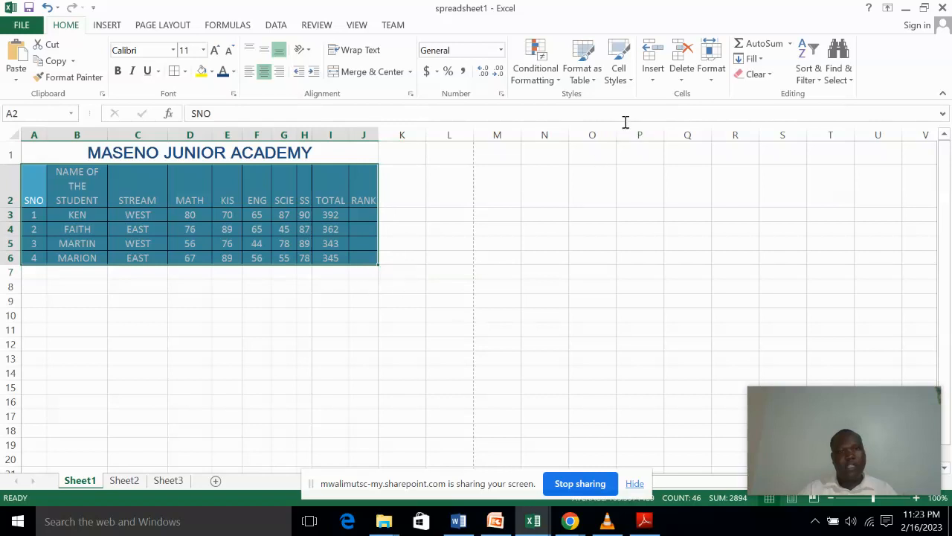
left_click(617, 75)
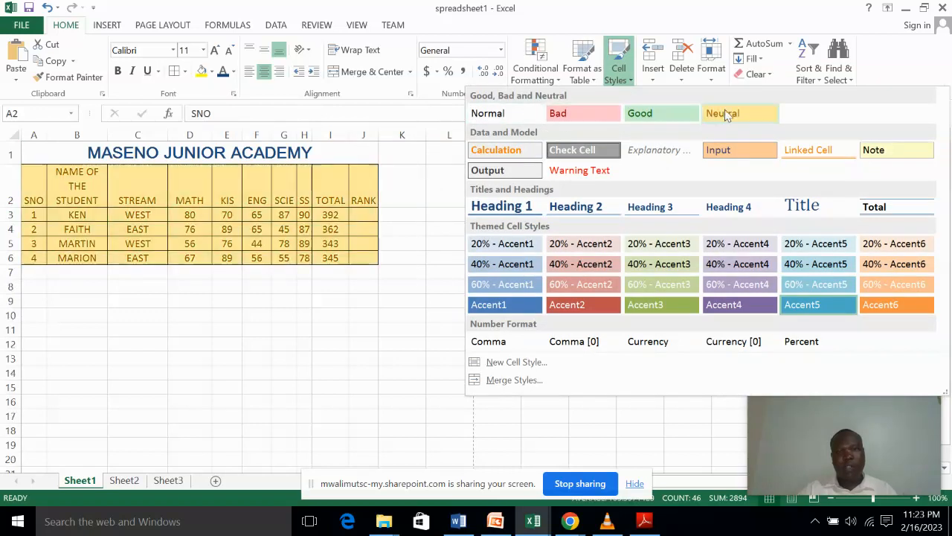
left_click(508, 170)
left_click(368, 314)
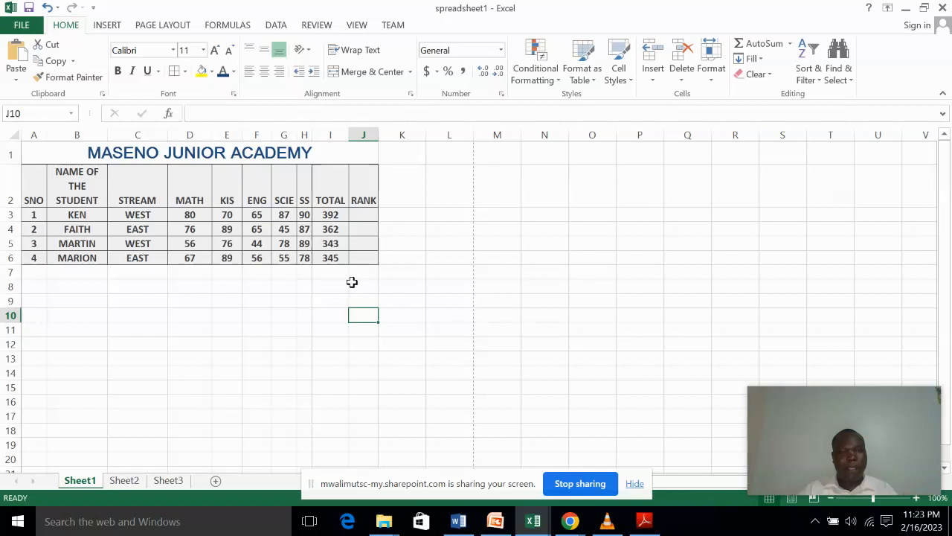
- Clear the total formulas from cells I3:I6 in the TOTAL column
left_click(201, 332)
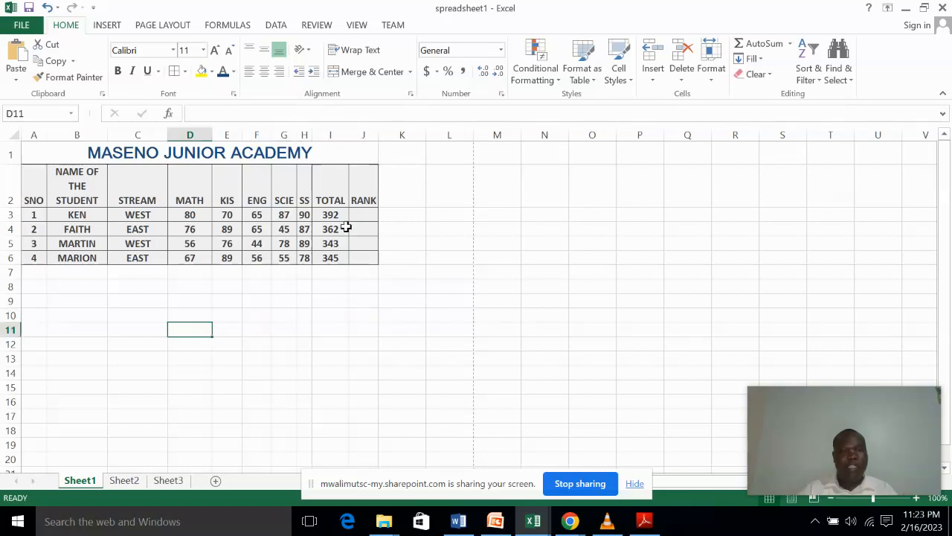
left_click_drag(330, 216, 334, 268)
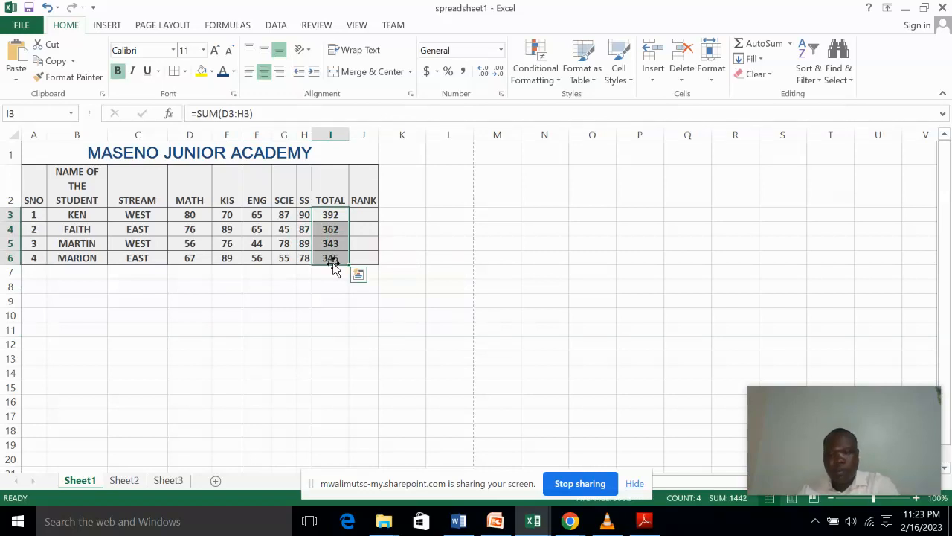
key("Delete")
left_click(319, 328)
left_click(326, 218)
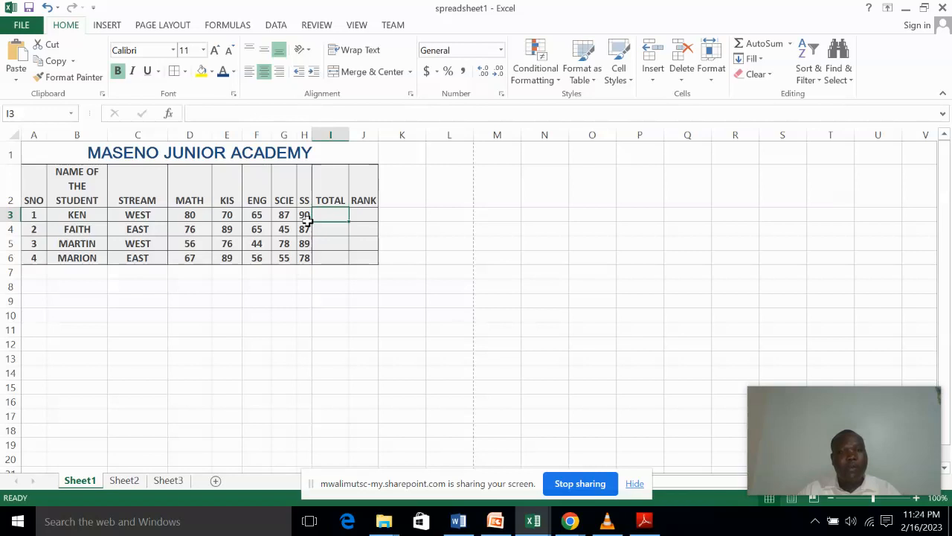
- Copy the marks table A2:J6 and paste a duplicate below it starting at cell A9
left_click_drag(31, 177, 365, 254)
right_click(365, 254)
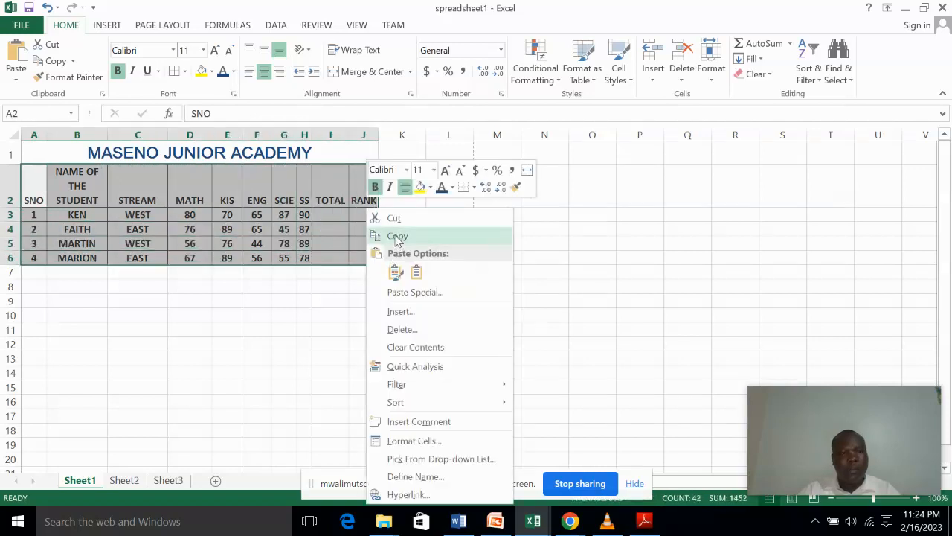
left_click(398, 238)
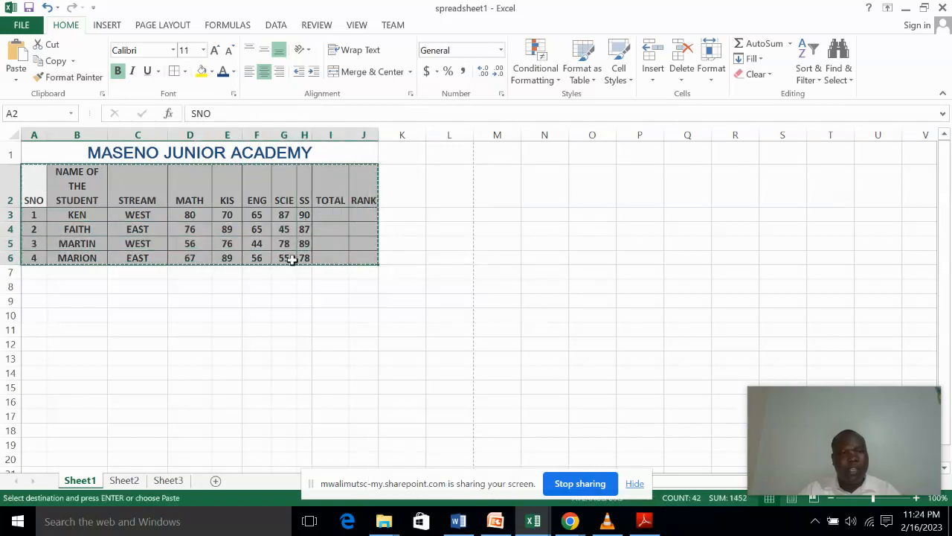
left_click(39, 301)
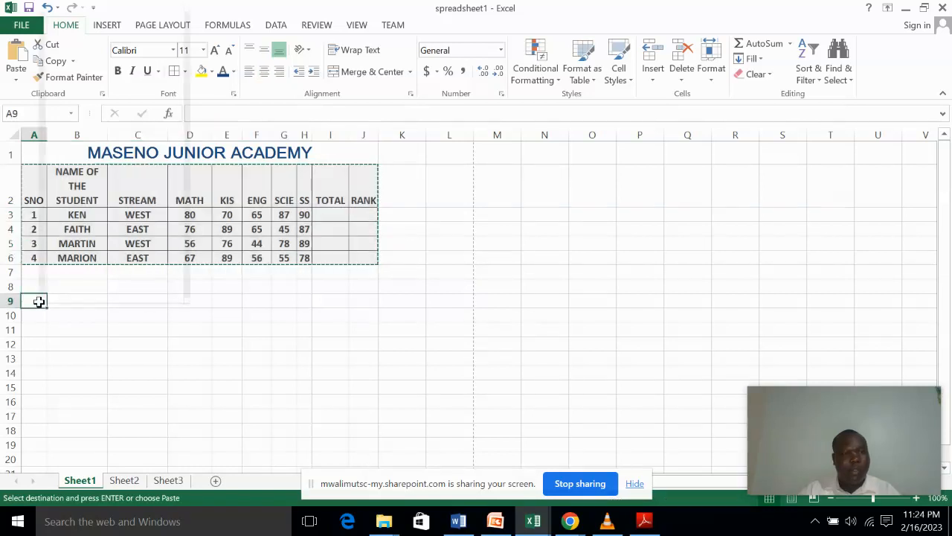
right_click(39, 300)
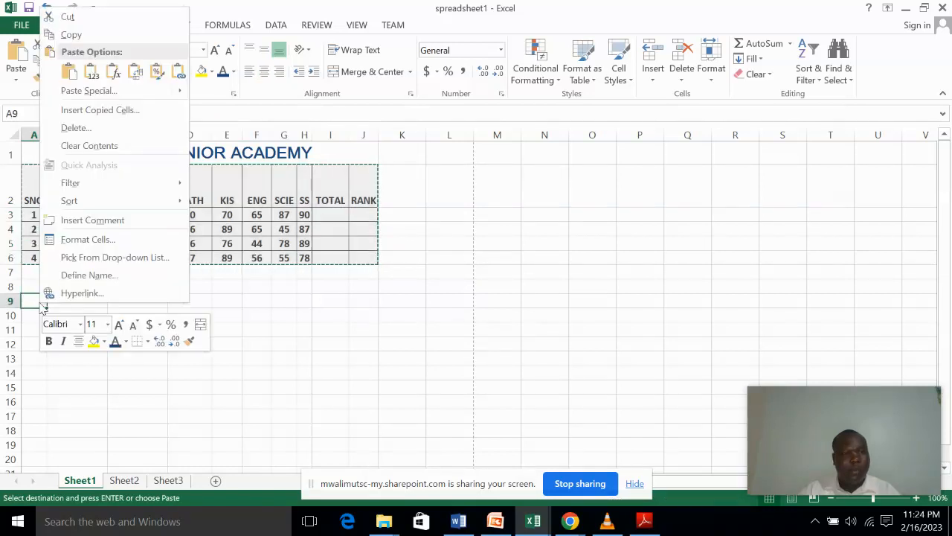
left_click(72, 73)
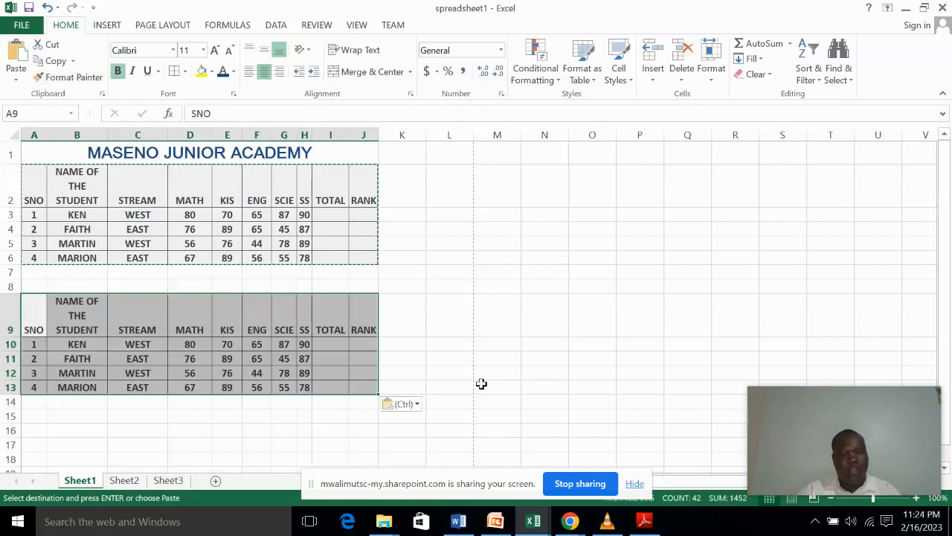
left_click(477, 367)
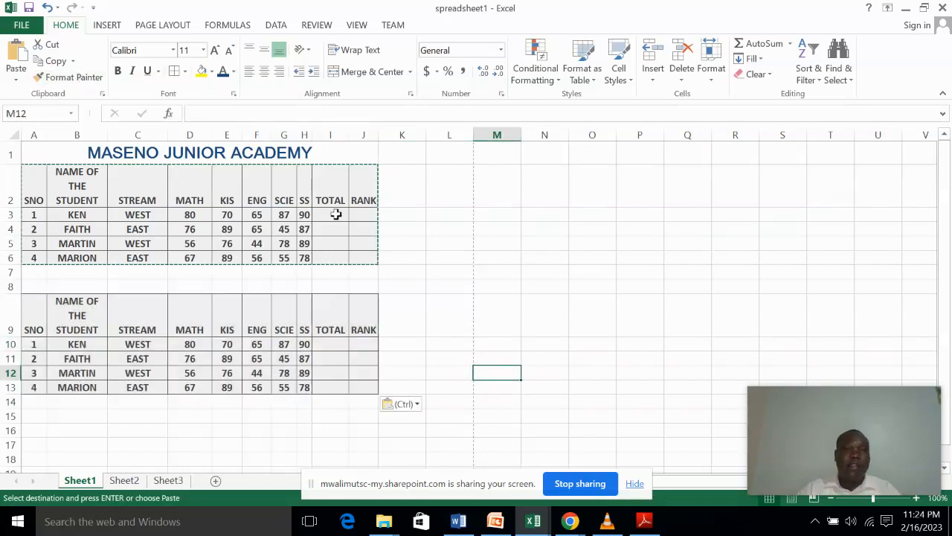
key("Escape")
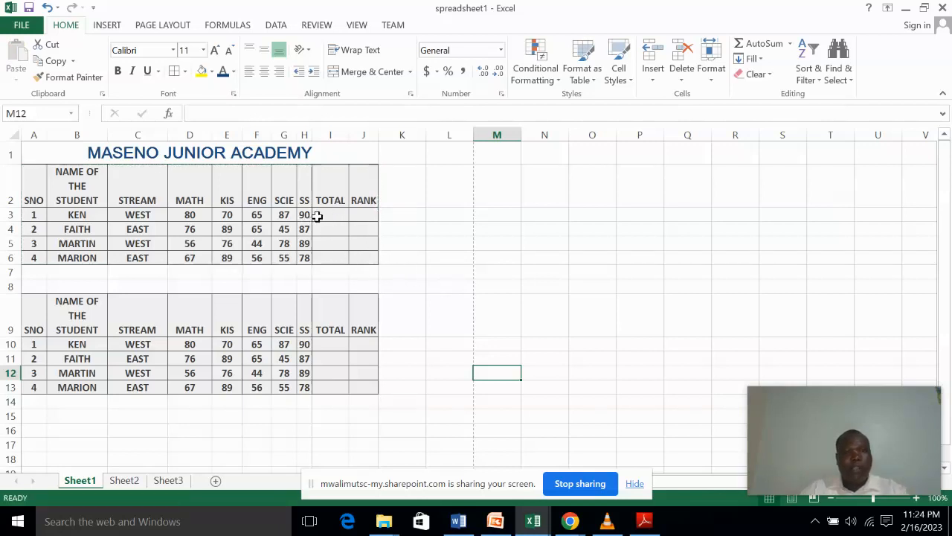
- Enter the formula =D3+E3+F3+G3+H1 in cell I3 of the first table's TOTAL column
left_click(328, 215)
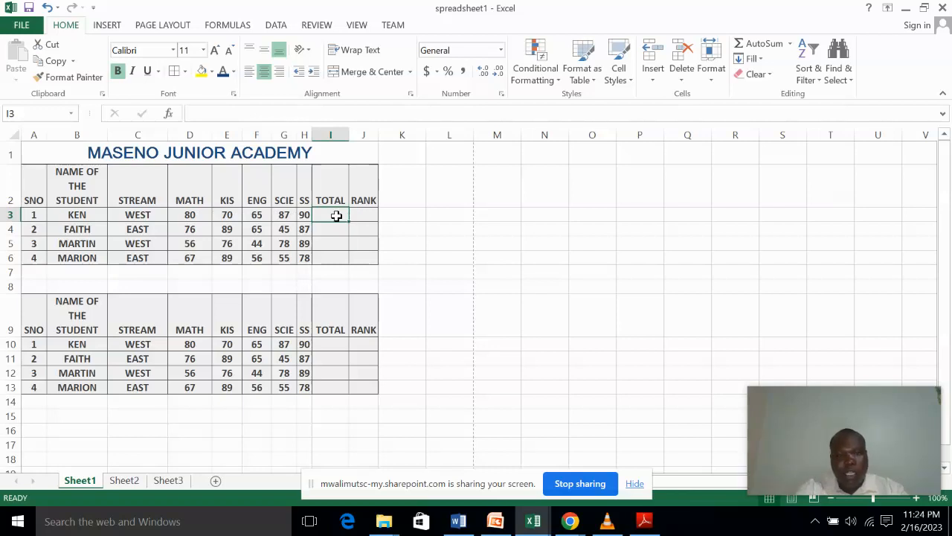
type("=")
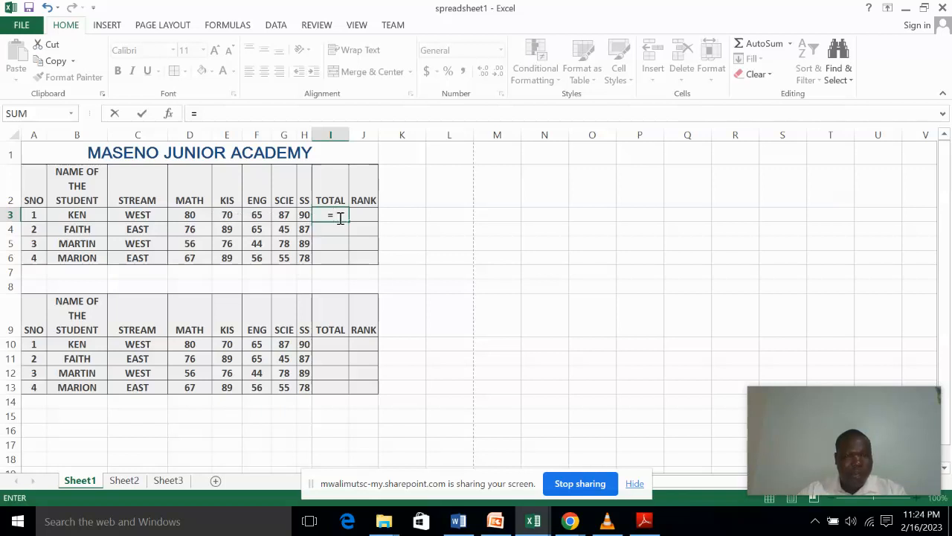
left_click(189, 215)
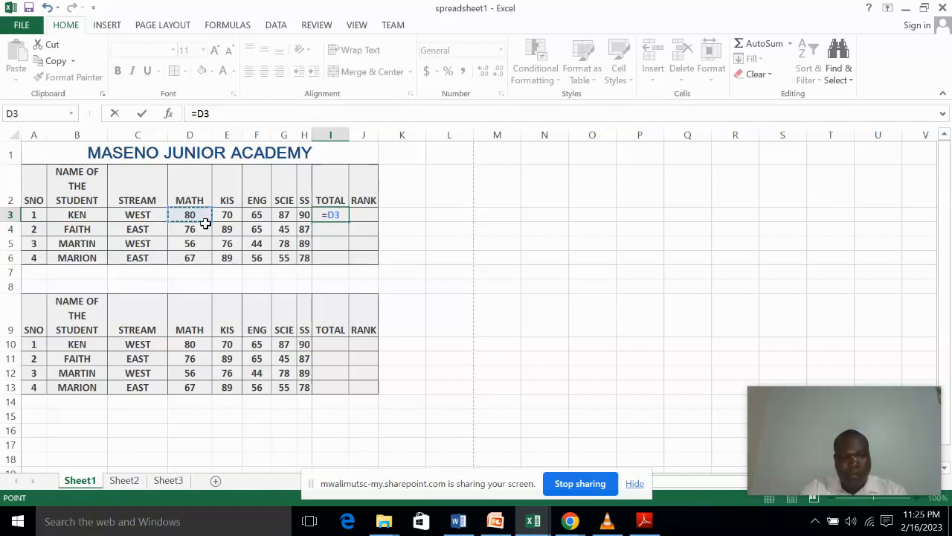
type("+")
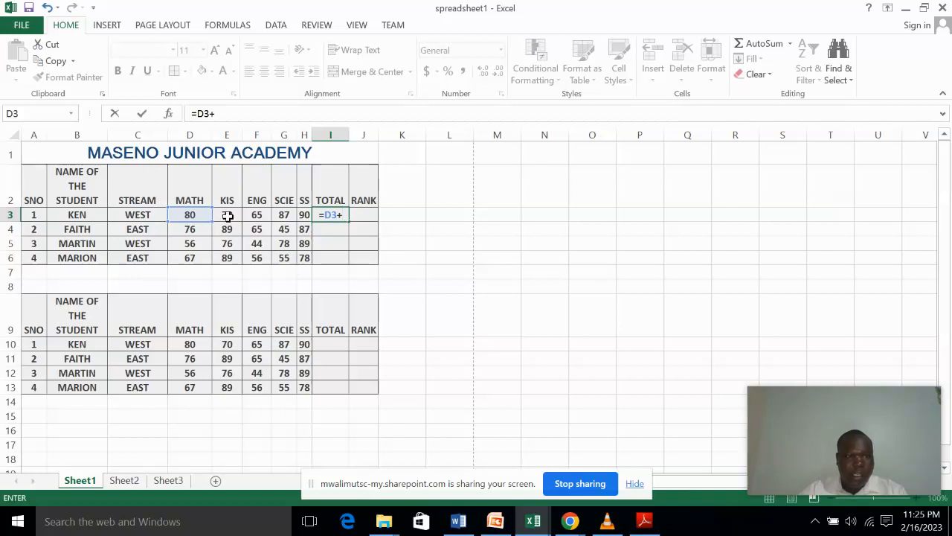
left_click(228, 215)
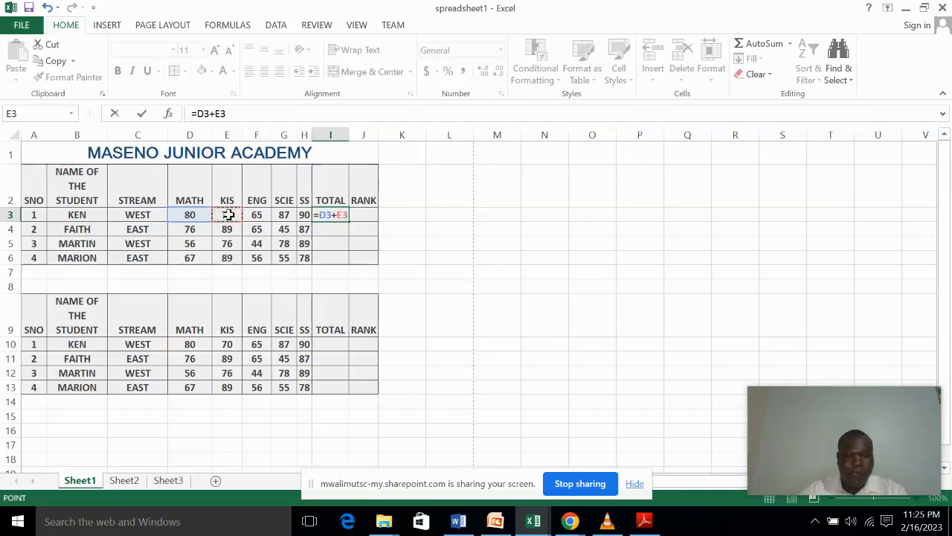
type("+")
left_click(257, 215)
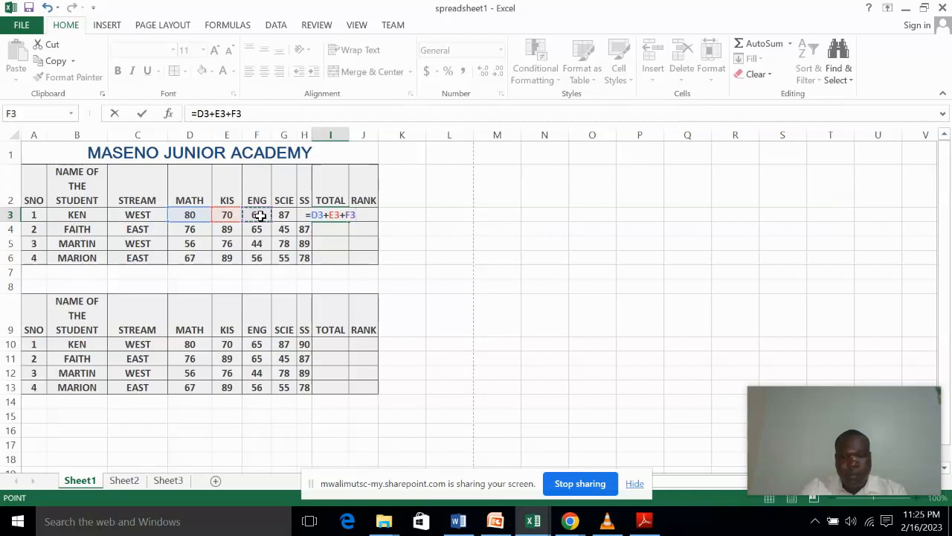
type("+")
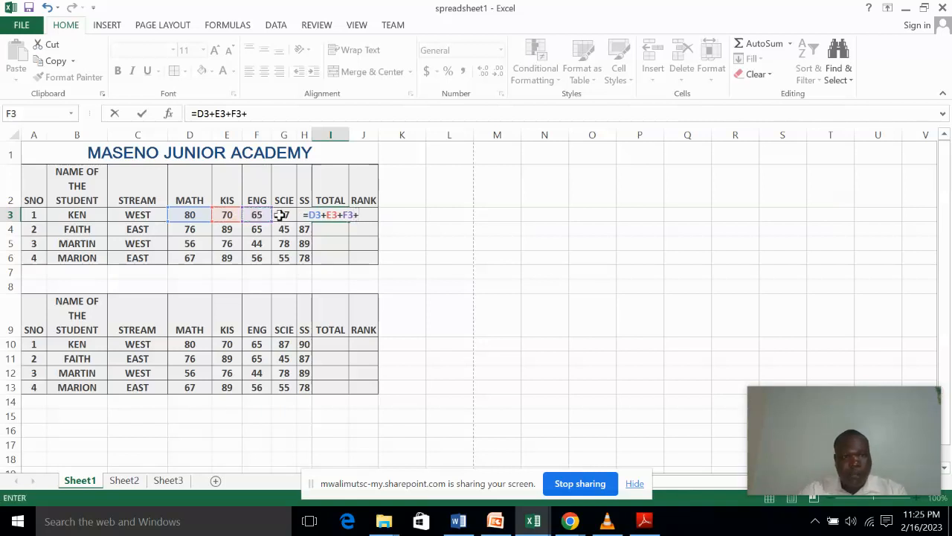
left_click(283, 215)
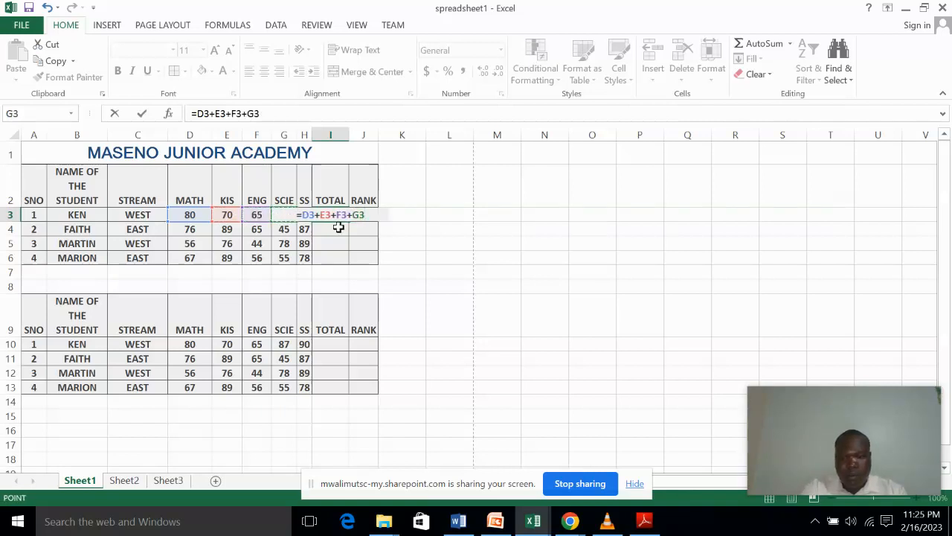
type("+")
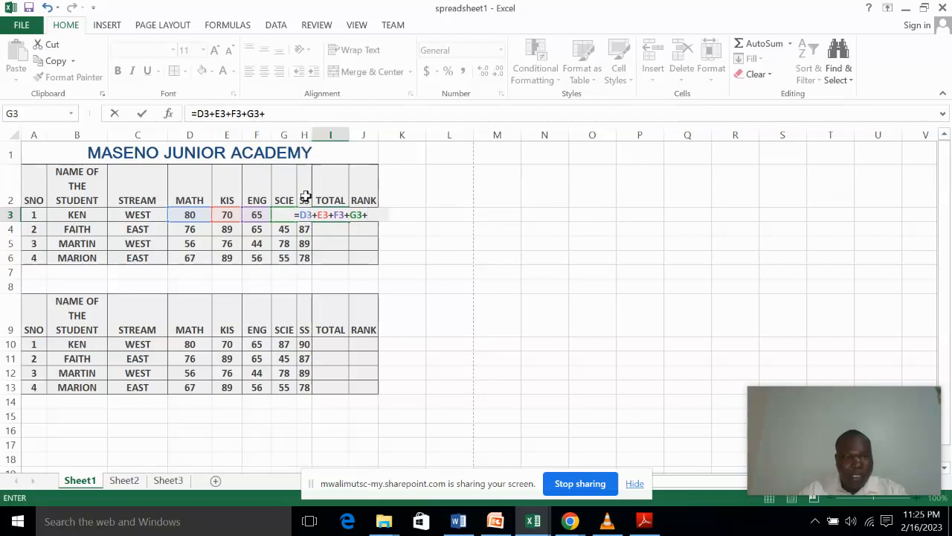
type("H1")
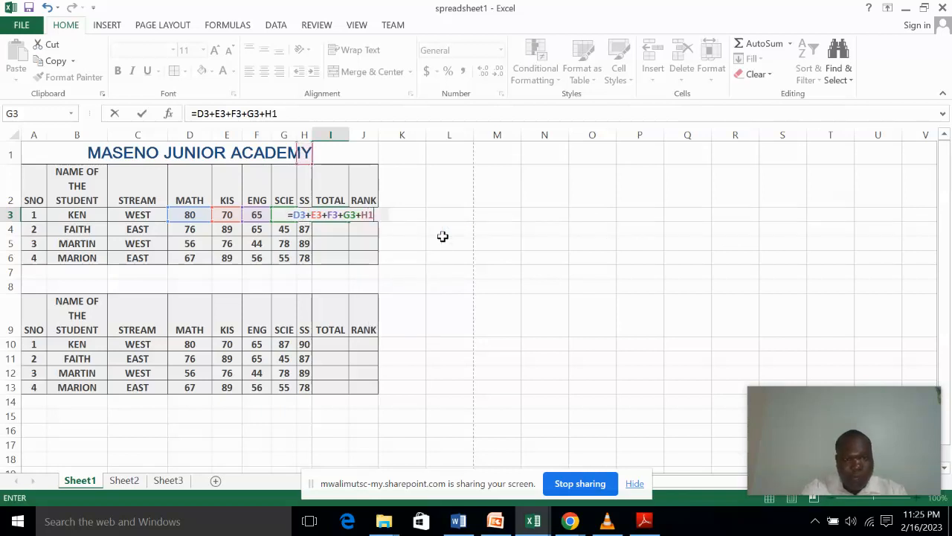
key("Return")
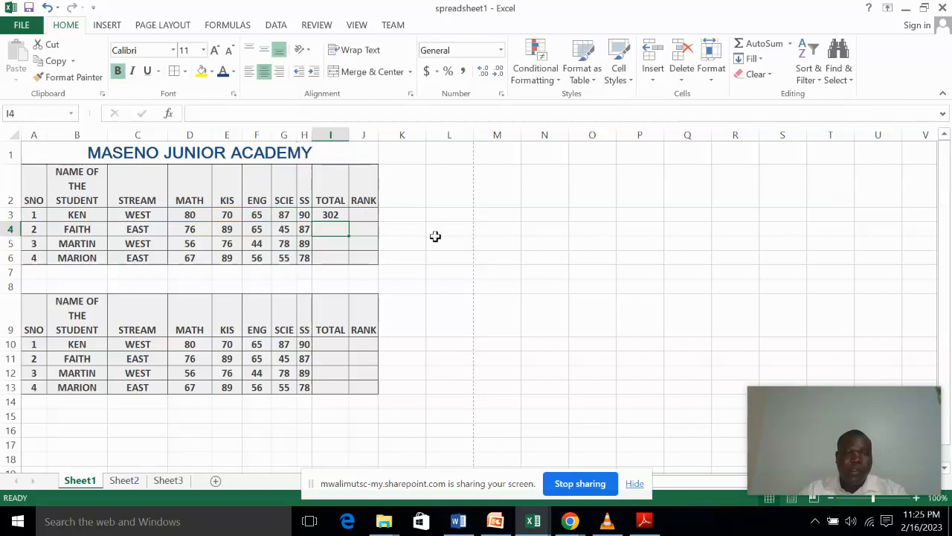
left_click(327, 243)
left_click(328, 257)
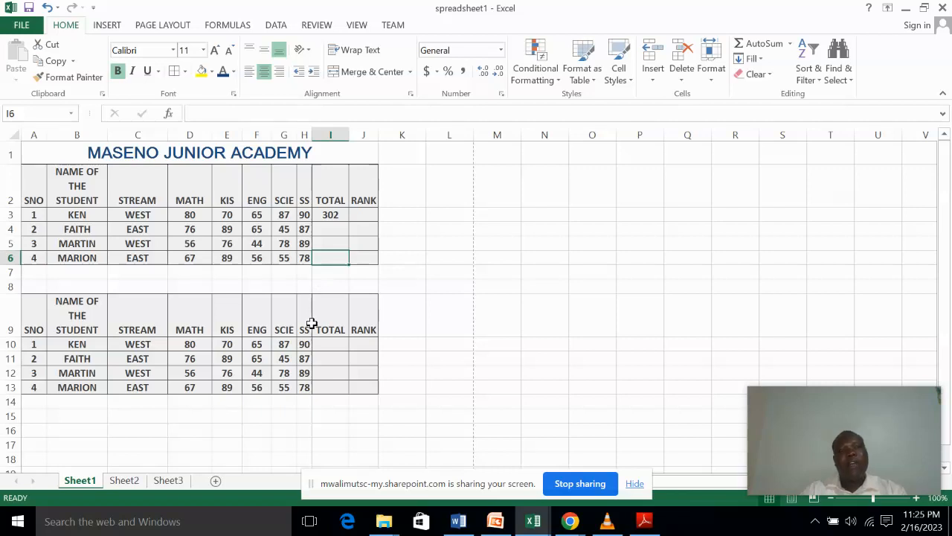
left_click(332, 230)
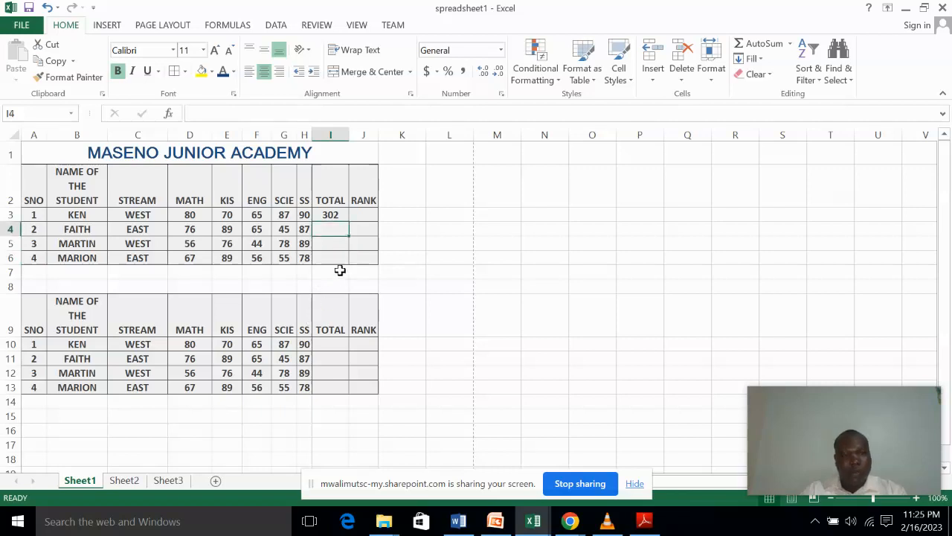
left_click(339, 270)
left_click(321, 215)
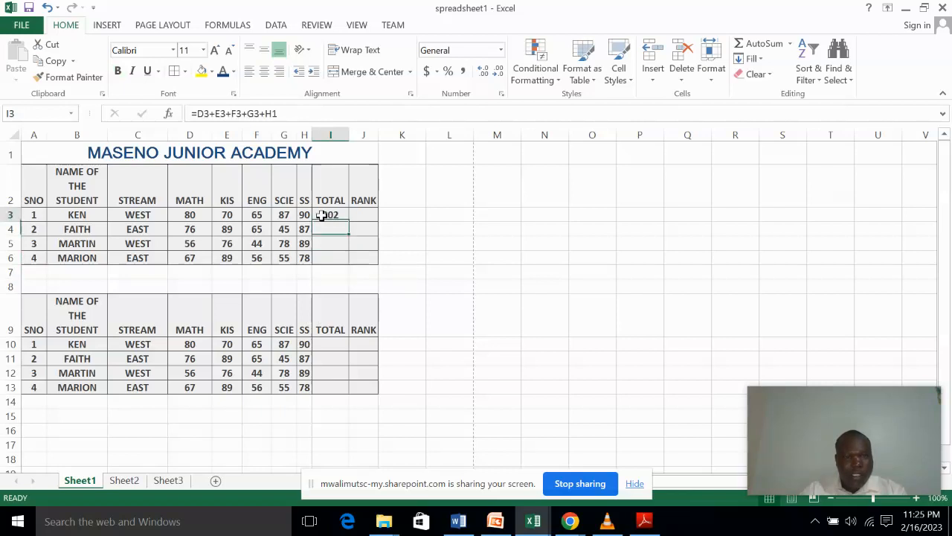
left_click(323, 231)
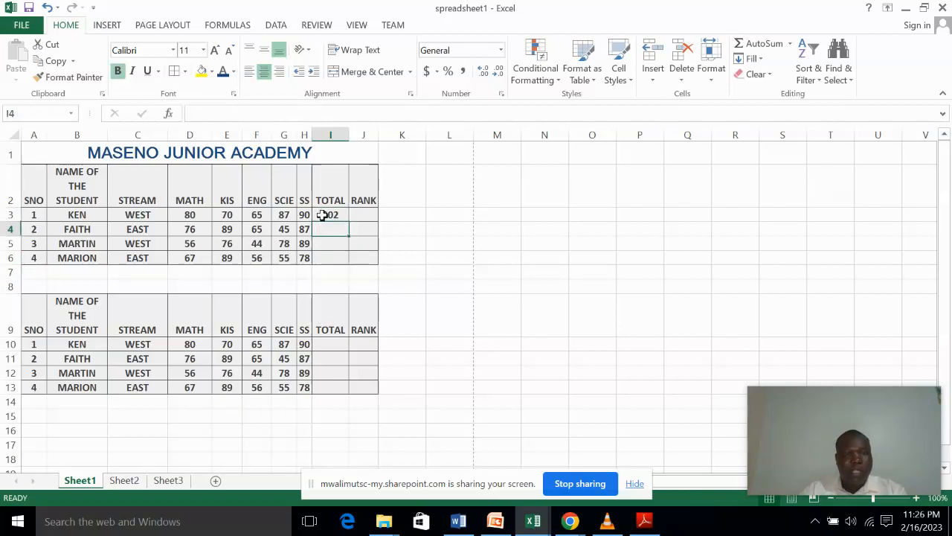
- Correct the last cell reference in I3's total formula to H3
left_click(322, 215)
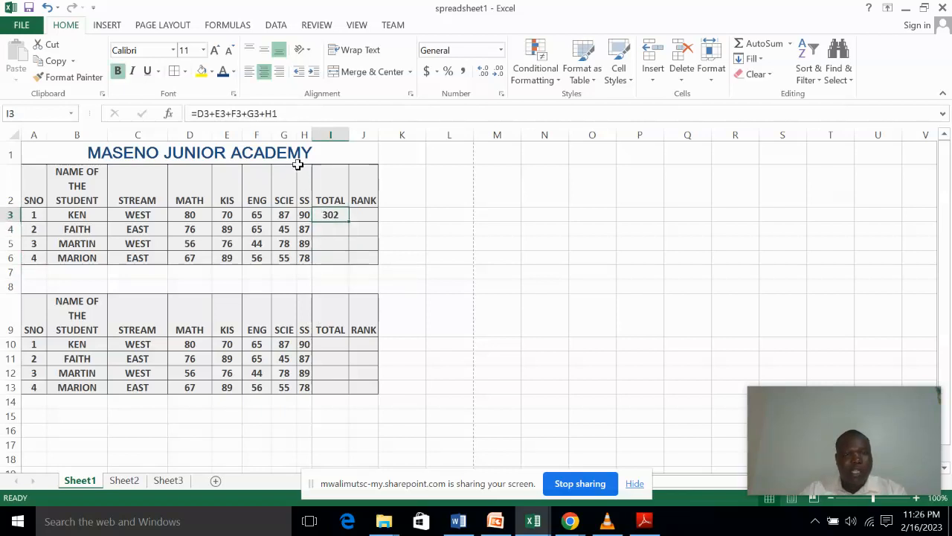
left_click(288, 113)
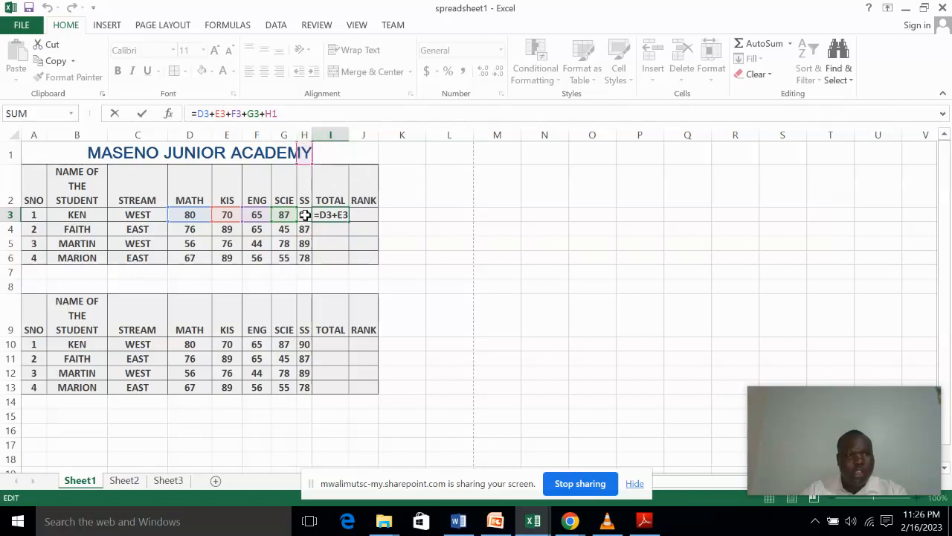
key("BackSpace")
type("3")
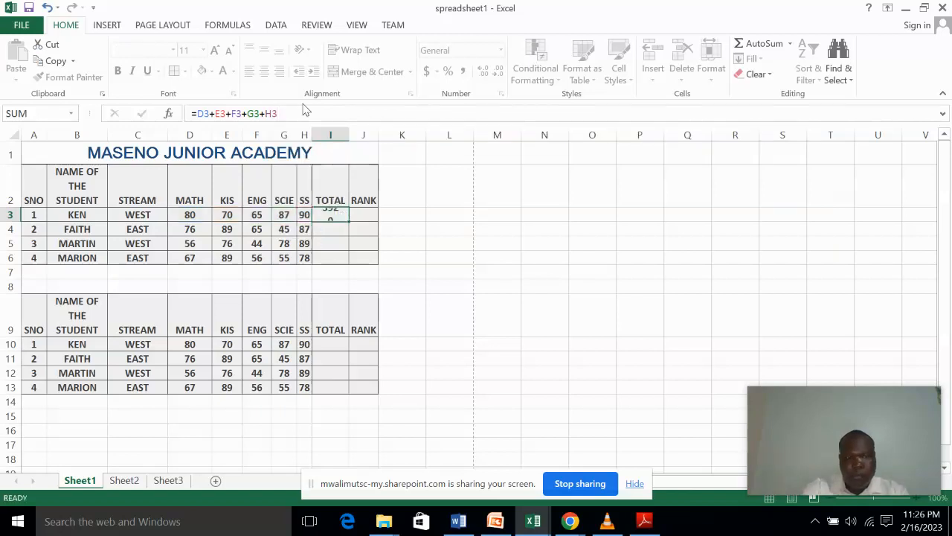
key("Return")
- Fill the addition formula from I3 down through I6 in the first table's TOTAL column
left_click(328, 215)
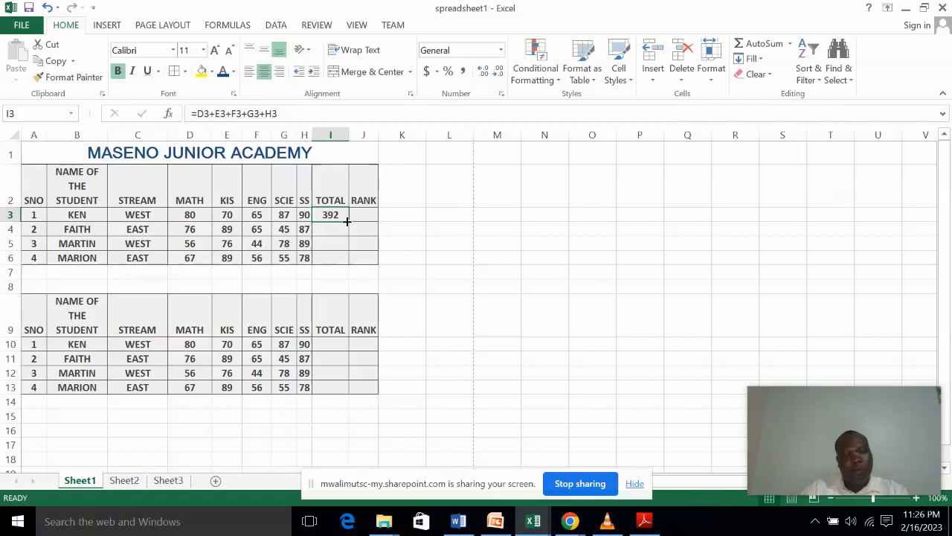
left_click(332, 243)
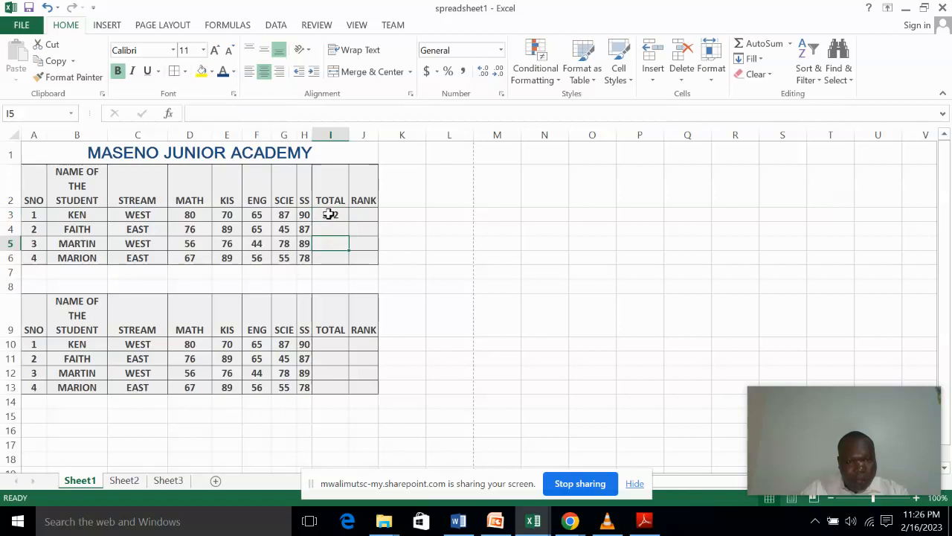
left_click(329, 214)
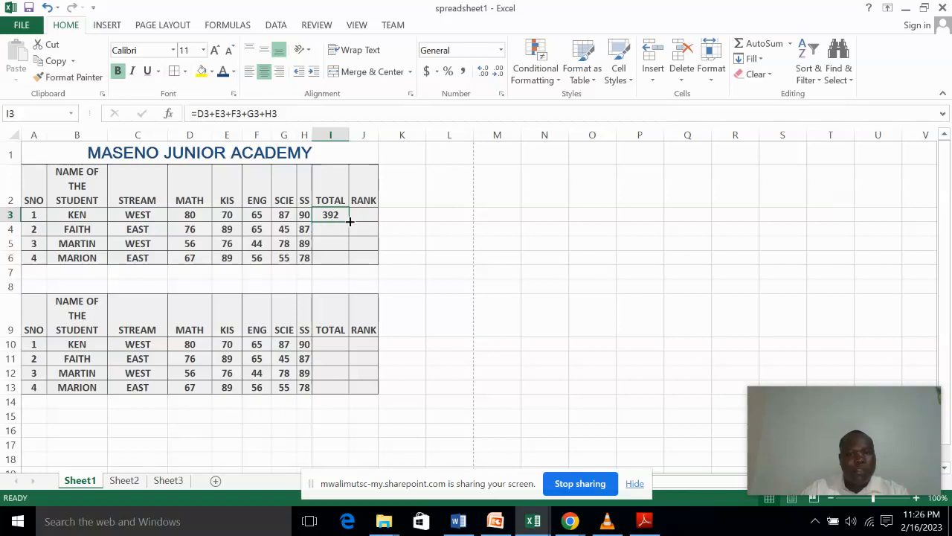
left_click_drag(350, 221, 349, 221)
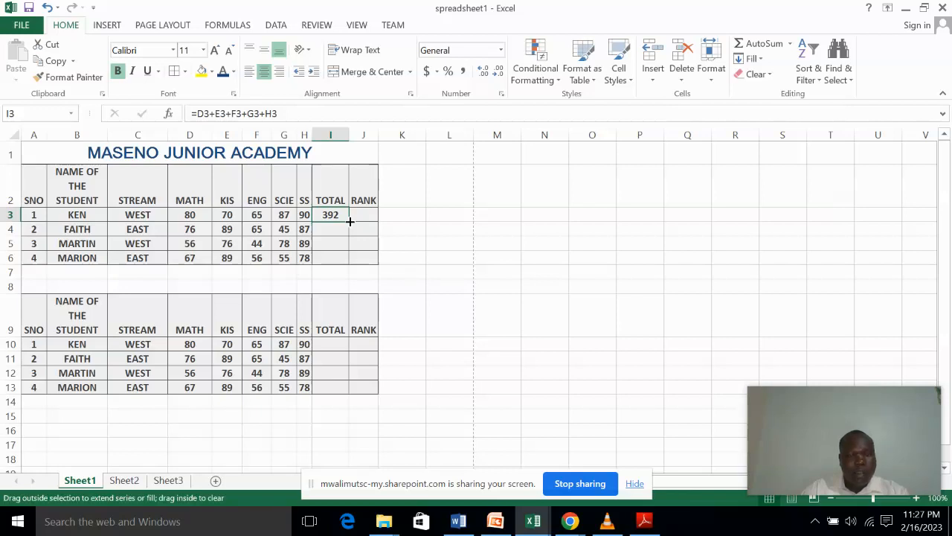
left_click_drag(350, 221, 343, 264)
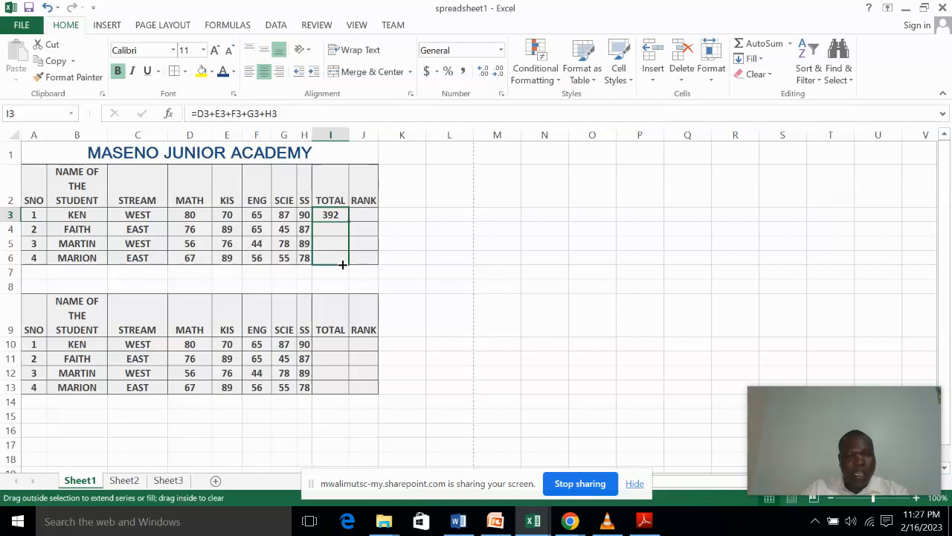
left_click_drag(343, 264, 344, 265)
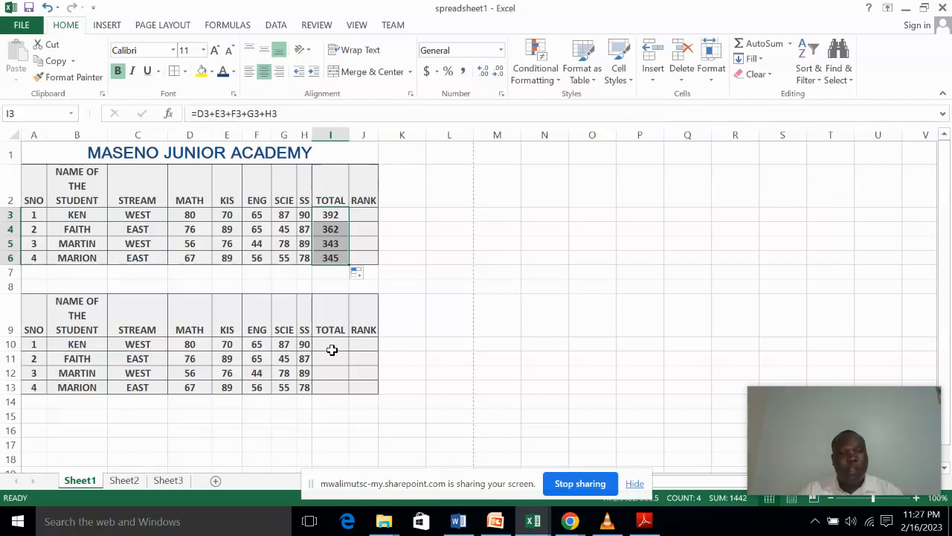
- Enter the formula =SUM(D10:H10) in cell I10 of the second table's TOTAL column
left_click(333, 346)
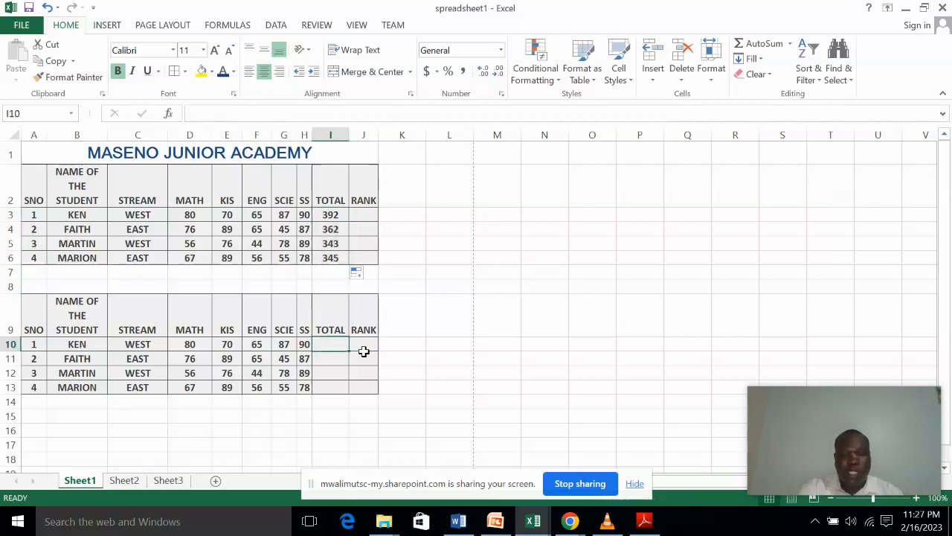
type("-")
key("BackSpace")
type("=")
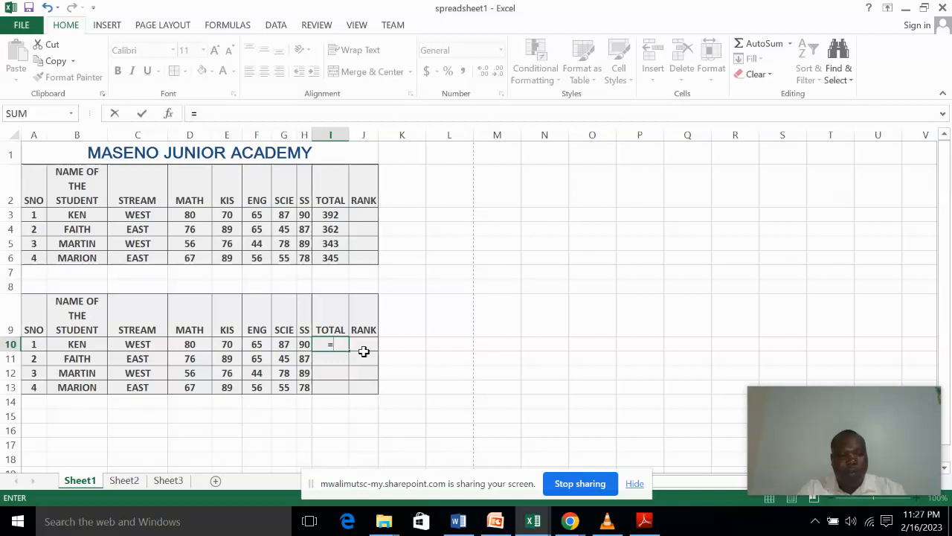
type("SUM(")
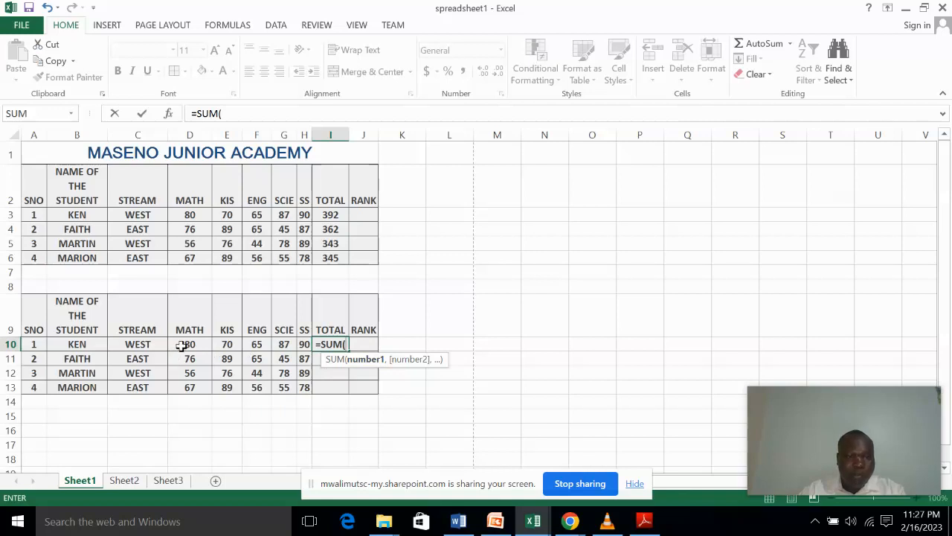
left_click_drag(181, 345, 302, 346)
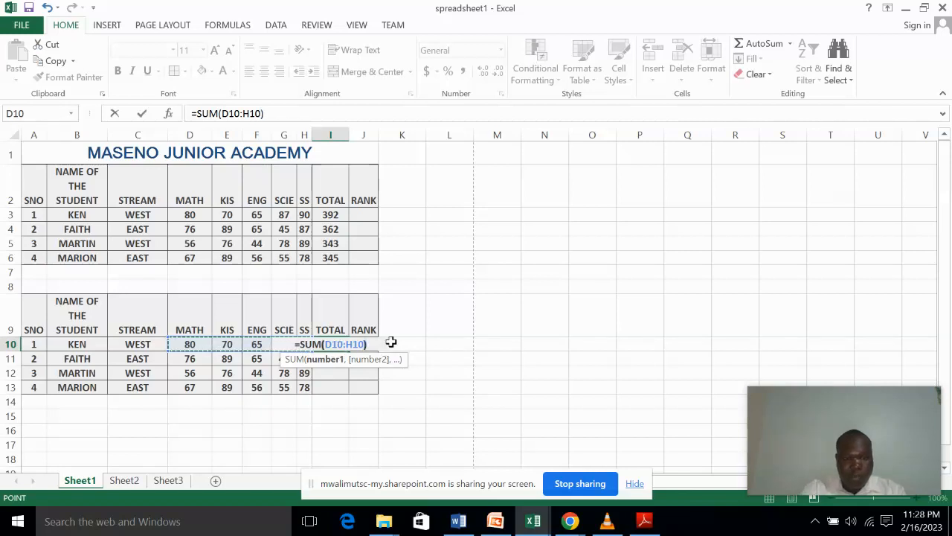
type(")")
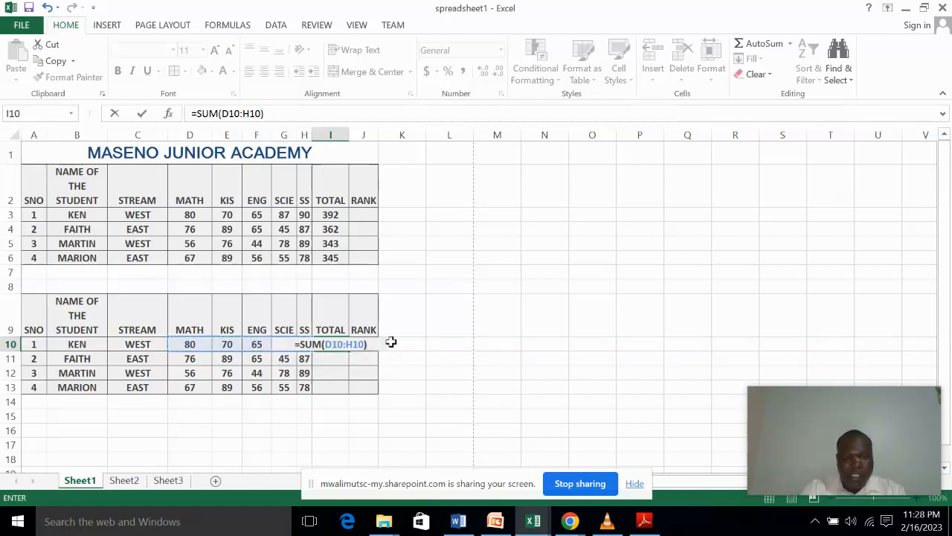
key("Return")
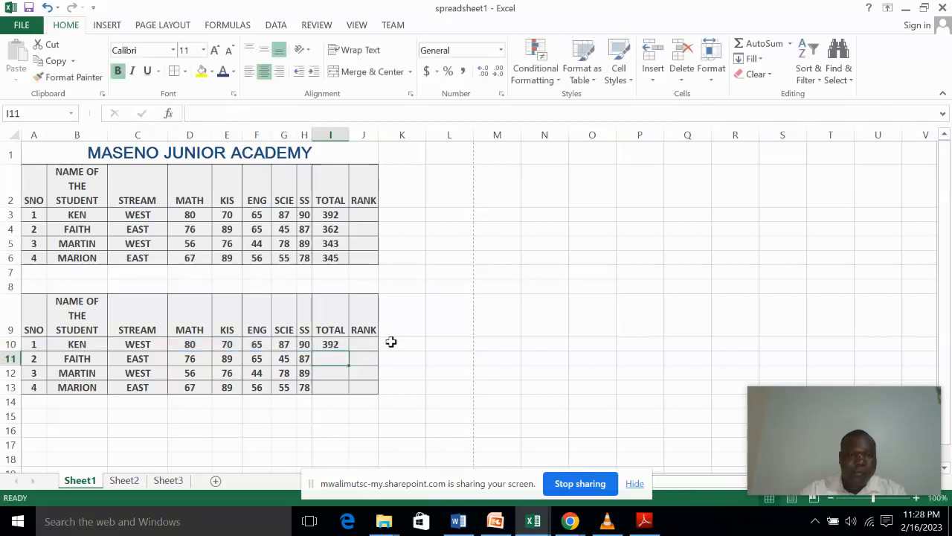
- Fill the SUM formula from I10 down through I13 in the second table
left_click(330, 344)
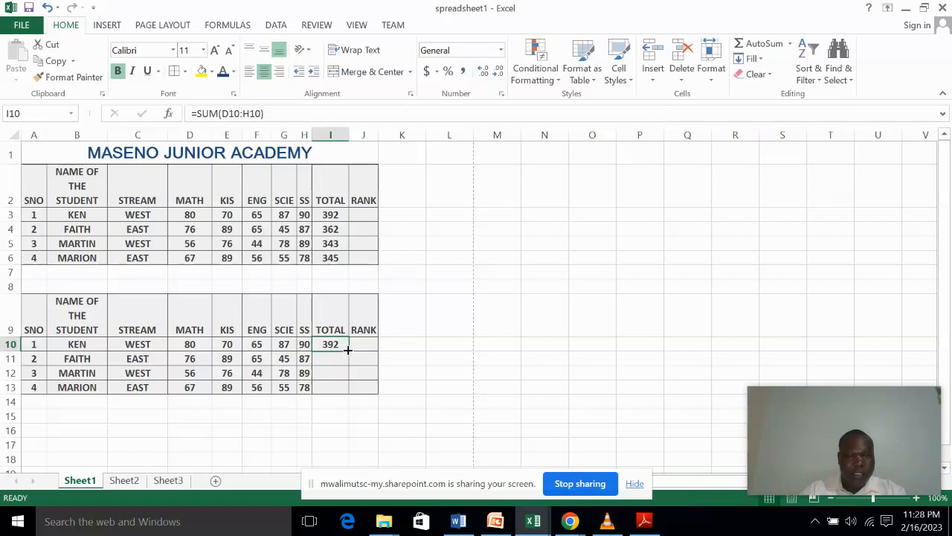
left_click_drag(347, 349, 348, 395)
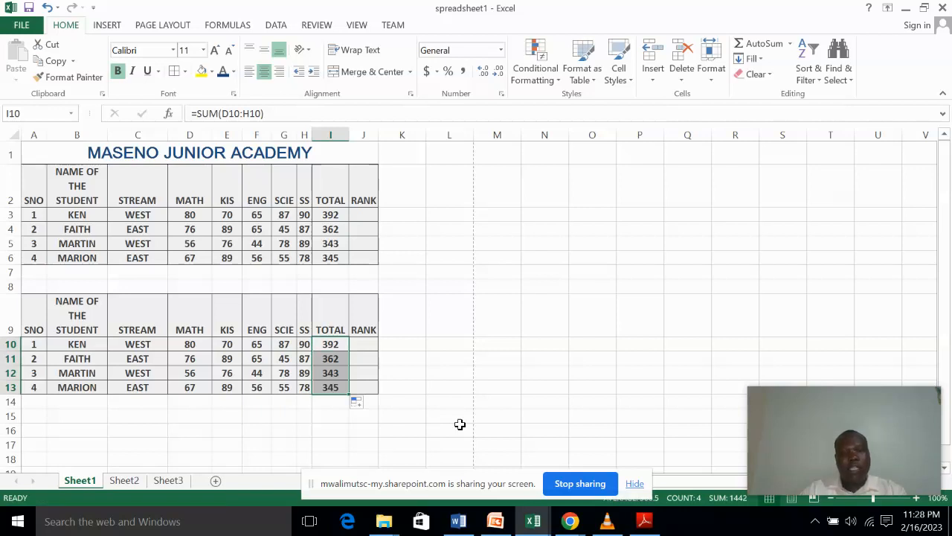
left_click(398, 391)
- Clear the filled totals from cells I11:I13 in the second table
left_click_drag(337, 358, 330, 387)
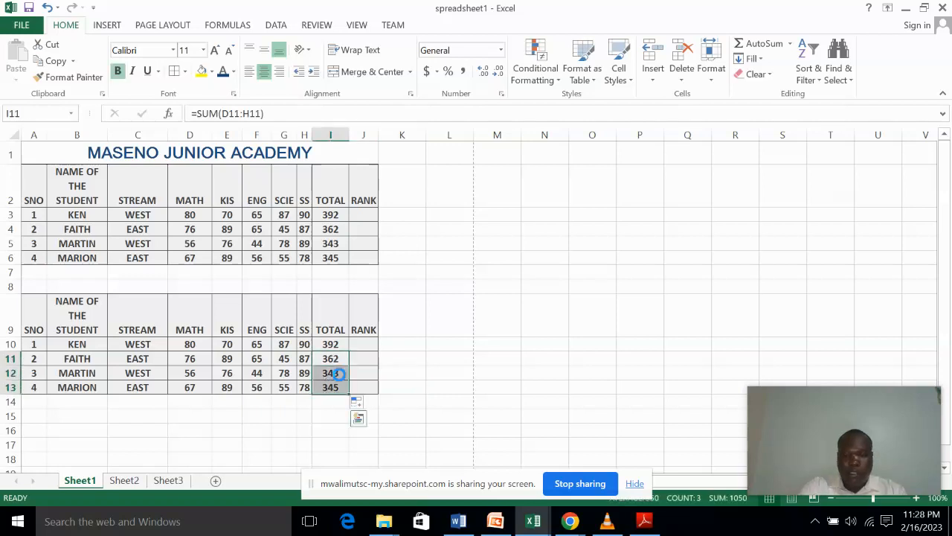
key("Delete")
- Use the Fill Down command to copy the SUM formula from I10 into I11:I13 of the second table's TOTAL column
left_click(336, 344)
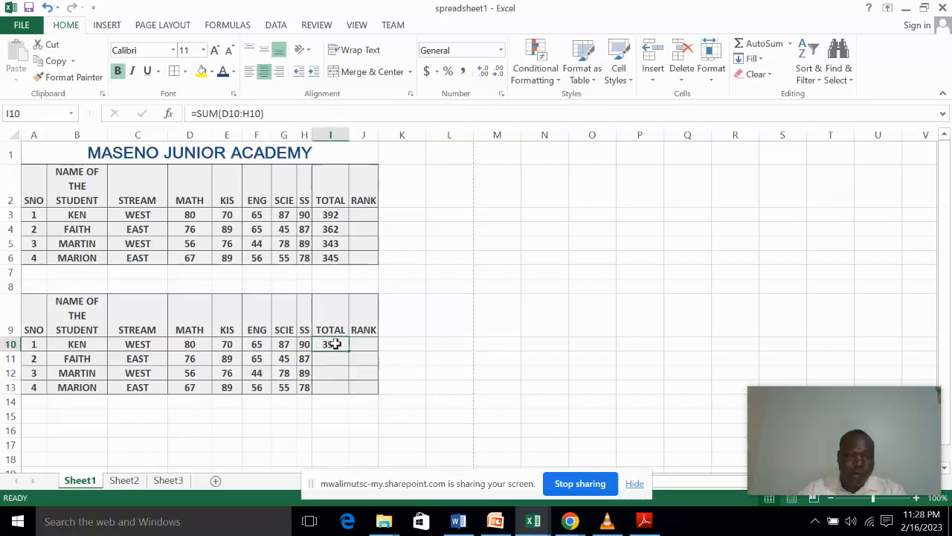
left_click(328, 357)
left_click(332, 345)
left_click_drag(333, 345, 330, 387)
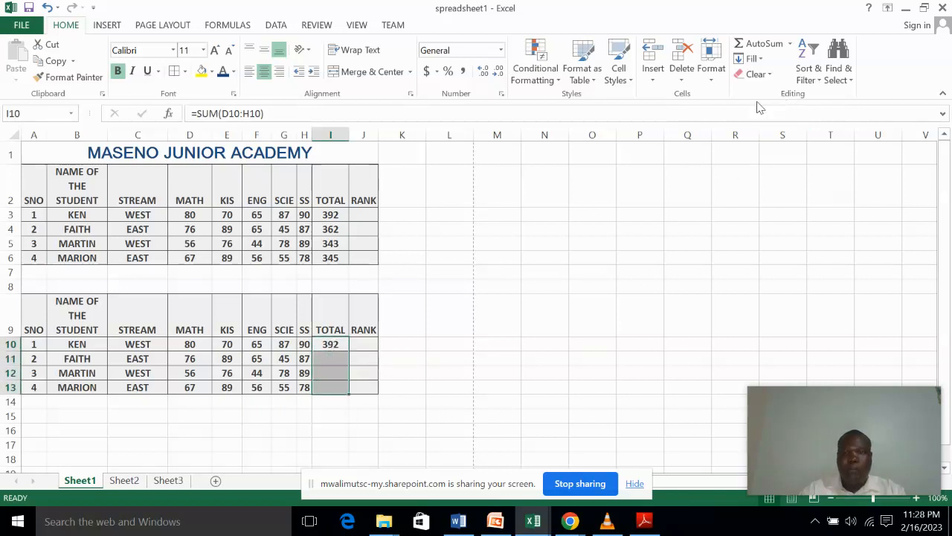
left_click(761, 63)
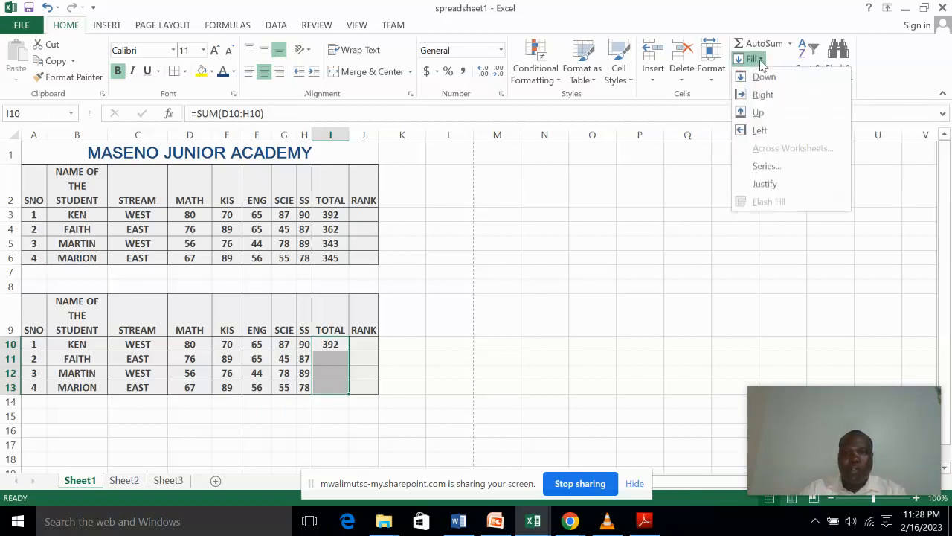
left_click(764, 78)
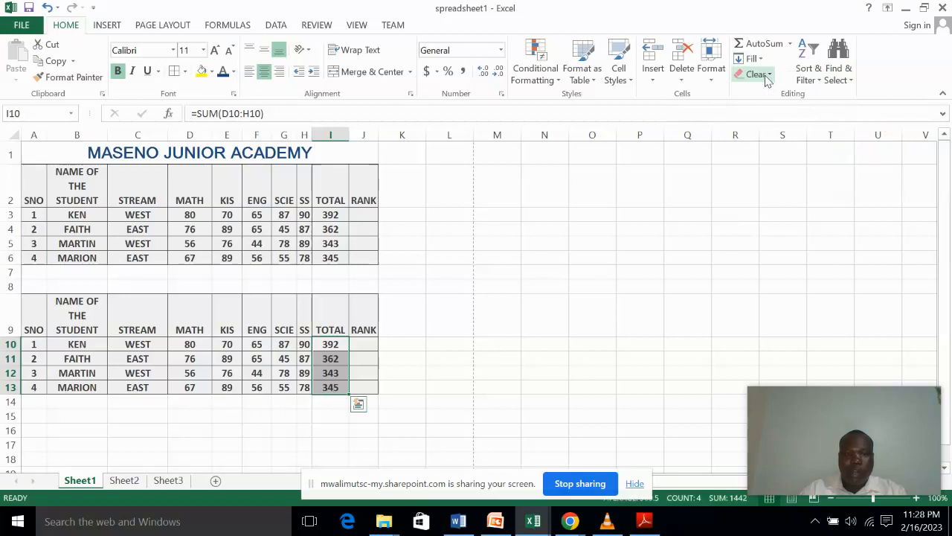
left_click(452, 354)
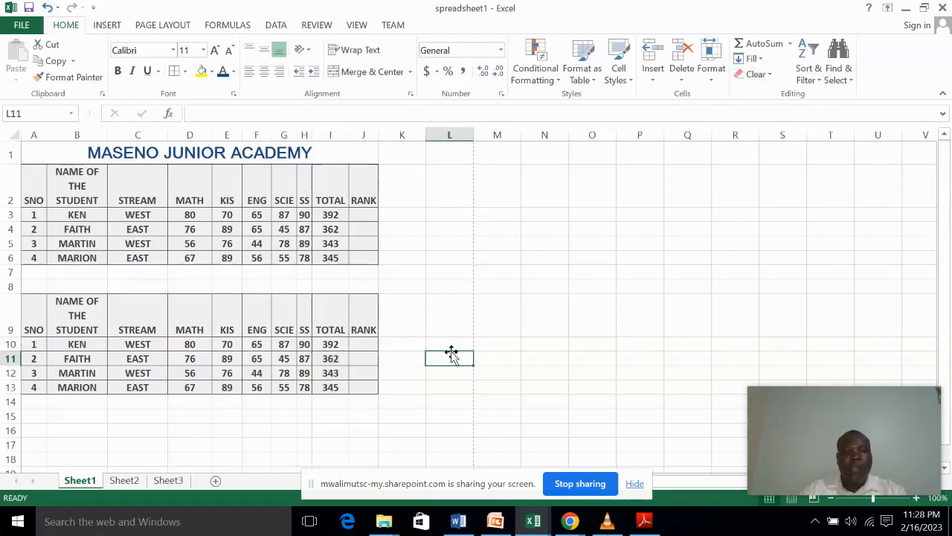
left_click(419, 383)
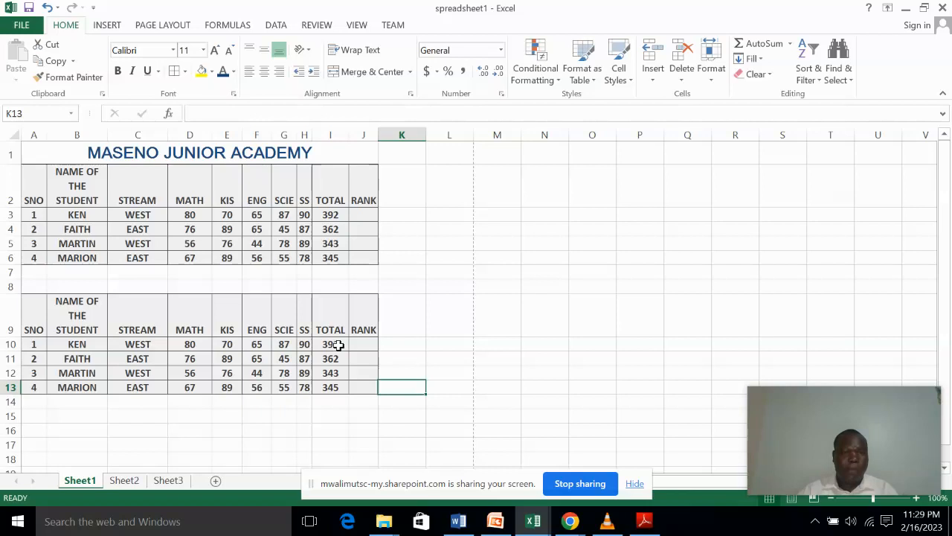
left_click(338, 388)
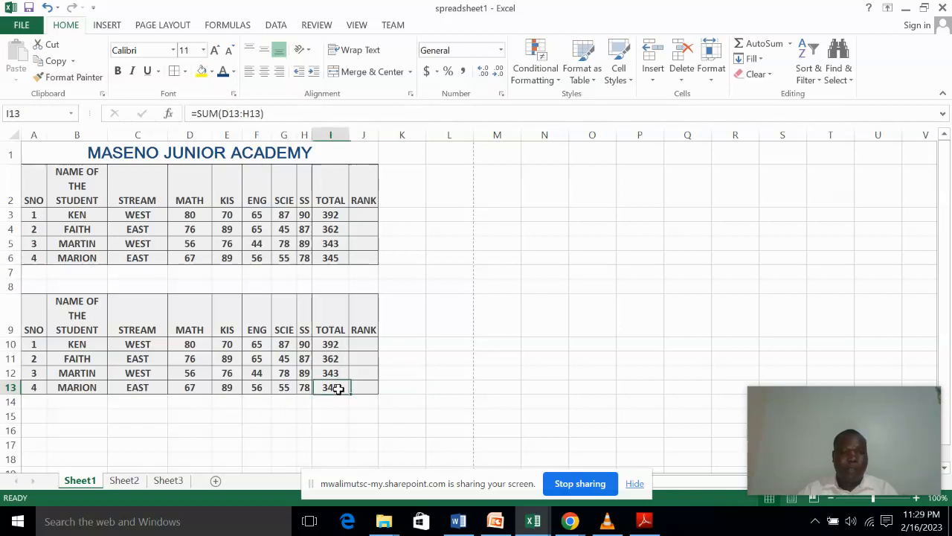
scroll(359, 375, "down", 2)
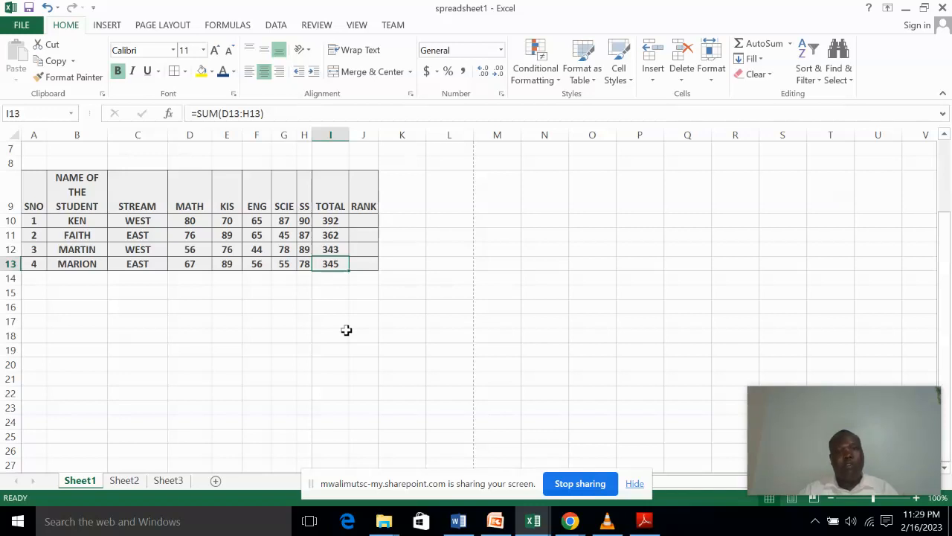
scroll(345, 330, "up", 2)
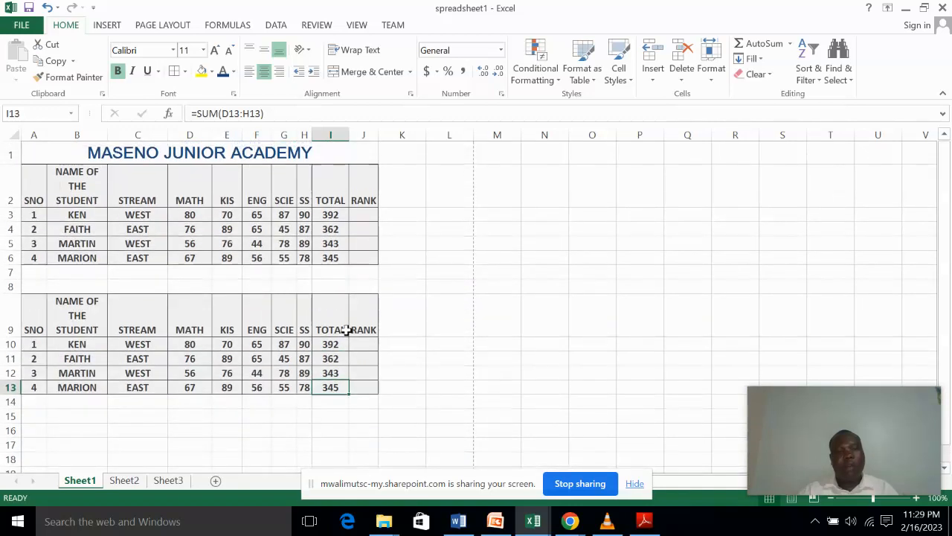